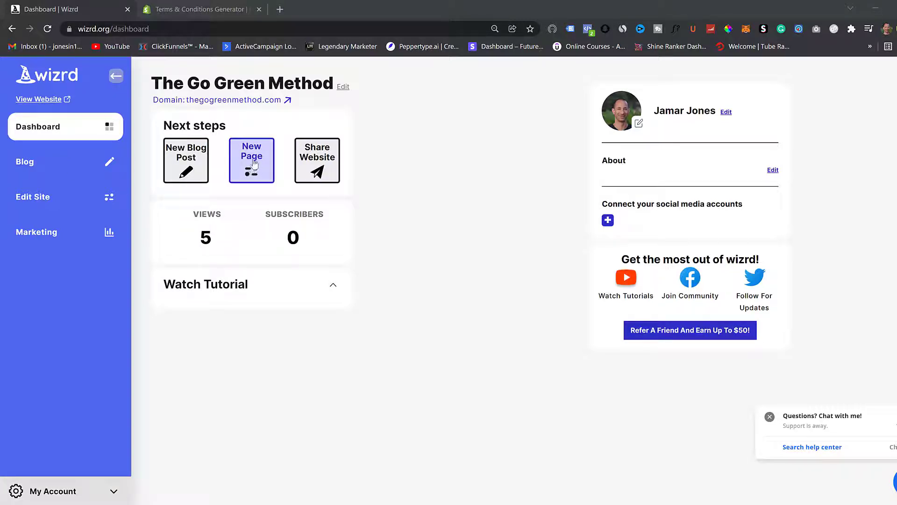
Create a new page titled "About Us" and enter "About Us" as its body text
{"action": "left_click", "coordinate": [255, 167]}
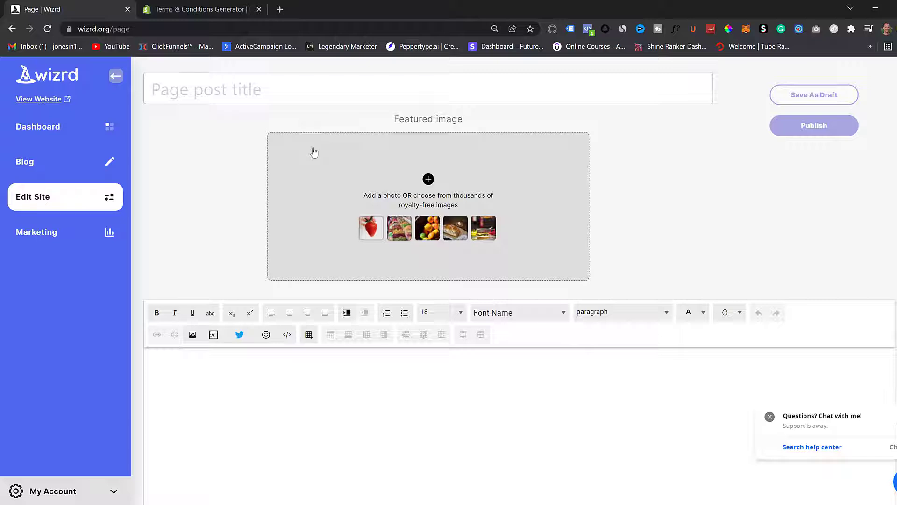
{"action": "left_click", "coordinate": [221, 91]}
{"action": "type", "text": "About Us"}
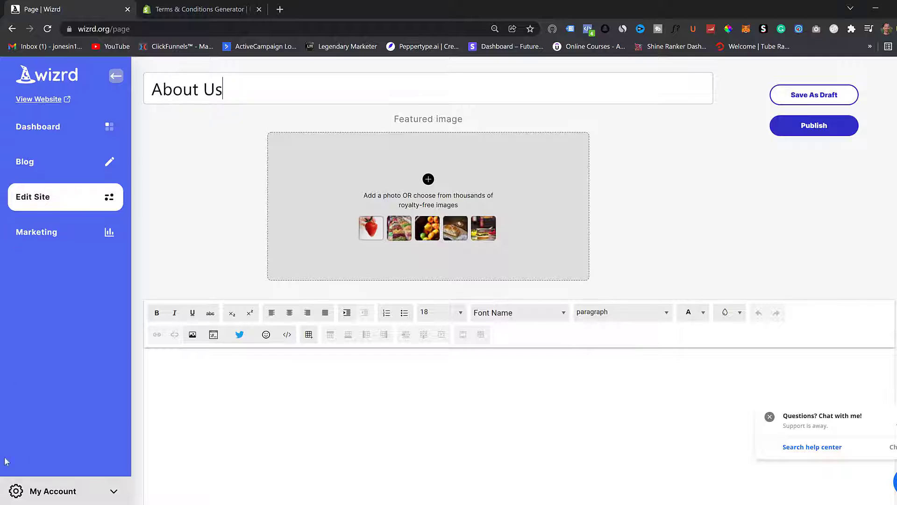
{"action": "left_click", "coordinate": [221, 387]}
{"action": "type", "text": "About Us"}
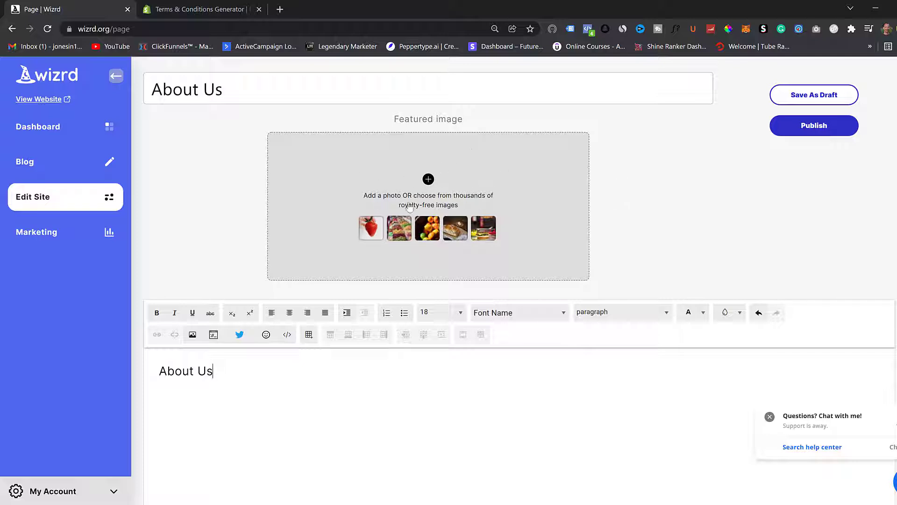
Search the stock images for "eco friendly" and set the green electric-car charging sign photo as the page's featured image
{"action": "left_click", "coordinate": [428, 181]}
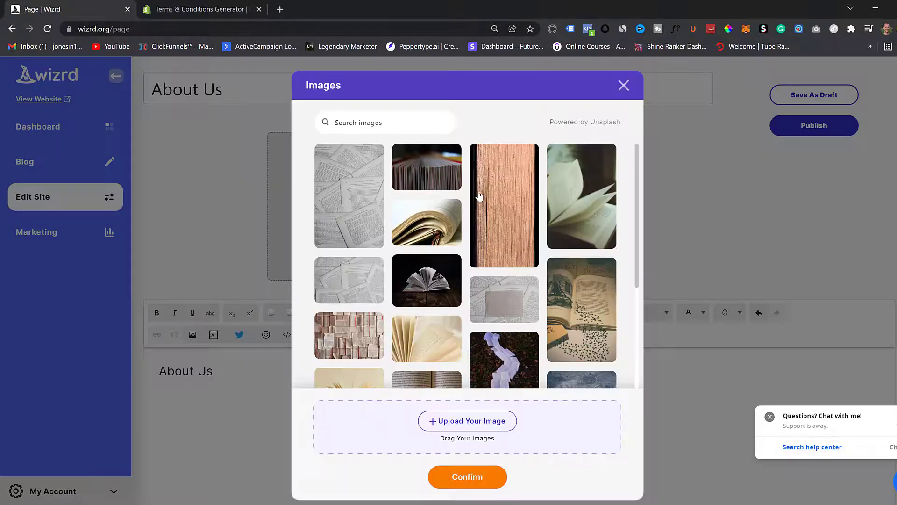
{"action": "left_click", "coordinate": [361, 123]}
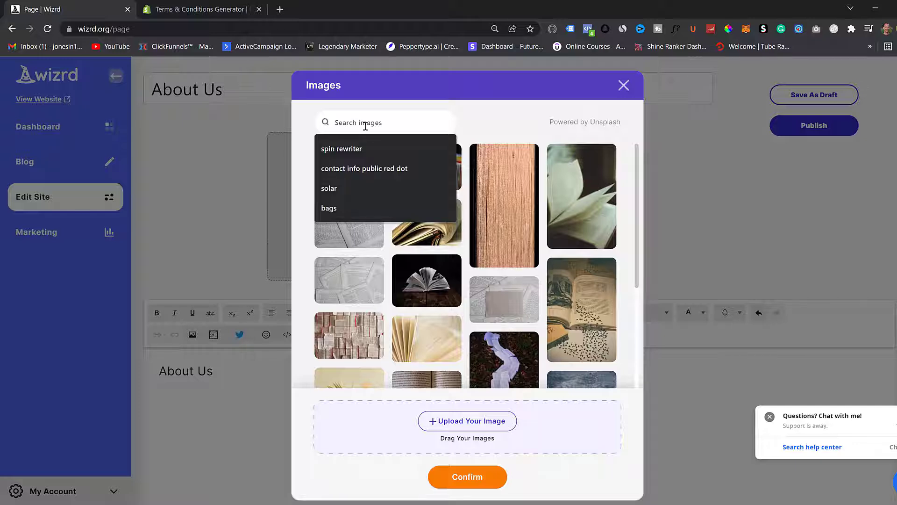
{"action": "type", "text": "ec"}
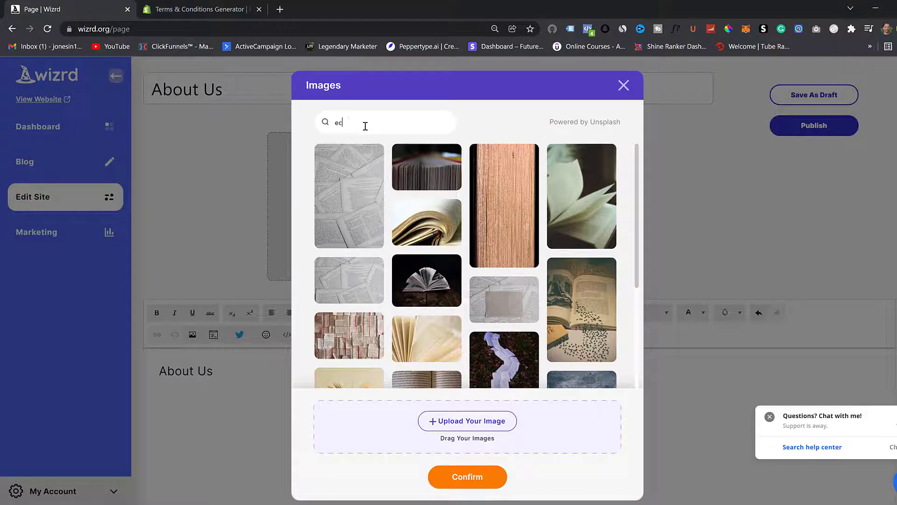
{"action": "type", "text": "o friendly"}
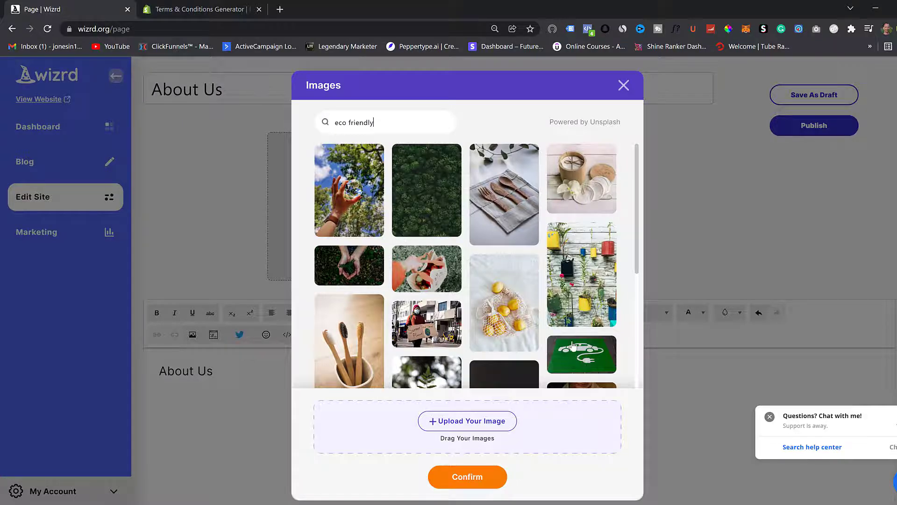
{"action": "scroll", "coordinate": [574, 336], "scroll_direction": "down", "scroll_amount": 2}
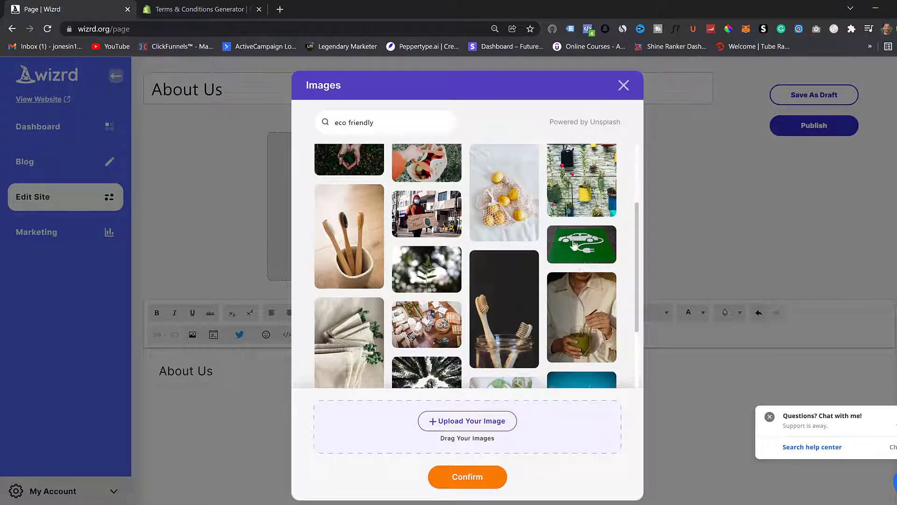
{"action": "scroll", "coordinate": [502, 299], "scroll_direction": "down", "scroll_amount": 1}
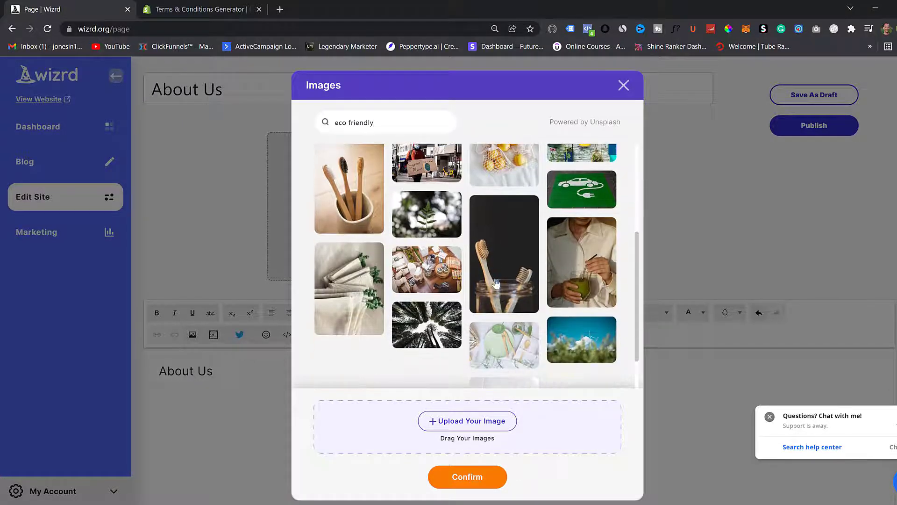
{"action": "left_click", "coordinate": [582, 193]}
{"action": "scroll", "coordinate": [582, 407], "scroll_direction": "down", "scroll_amount": 1}
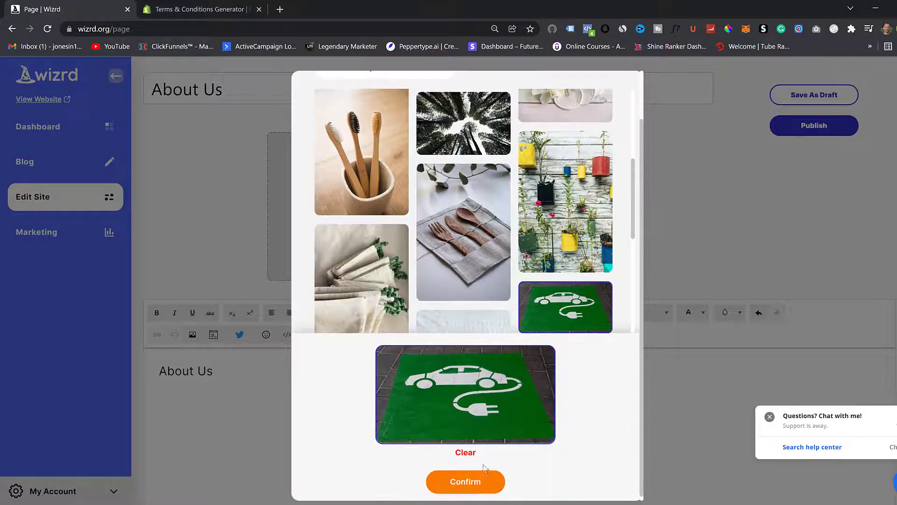
{"action": "left_click", "coordinate": [482, 472]}
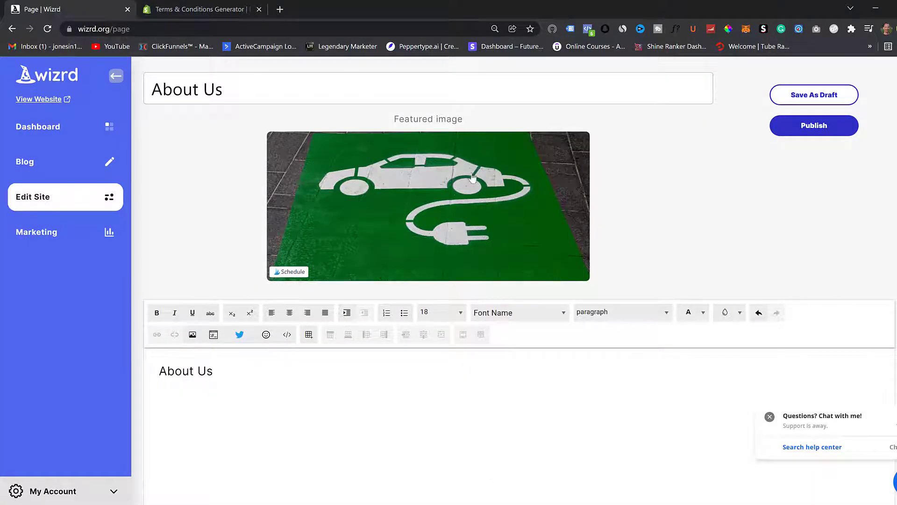
Open the About Us page's SEO details, update them as filled in, and publish the page
{"action": "scroll", "coordinate": [235, 374], "scroll_direction": "down", "scroll_amount": 10}
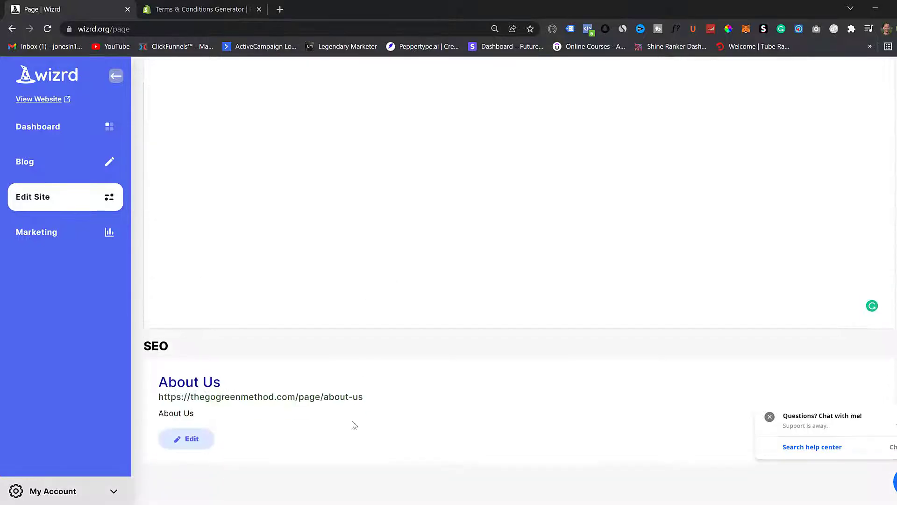
{"action": "left_click", "coordinate": [173, 434]}
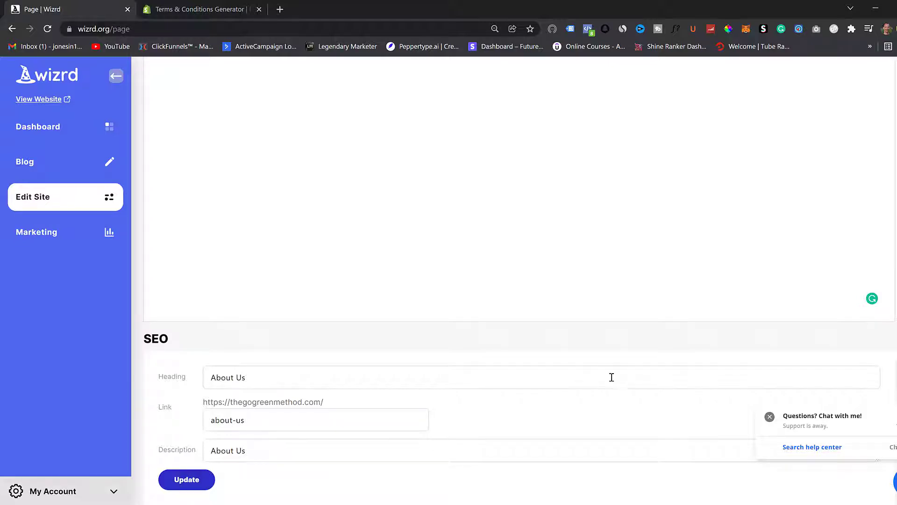
{"action": "scroll", "coordinate": [611, 376], "scroll_direction": "up", "scroll_amount": 15}
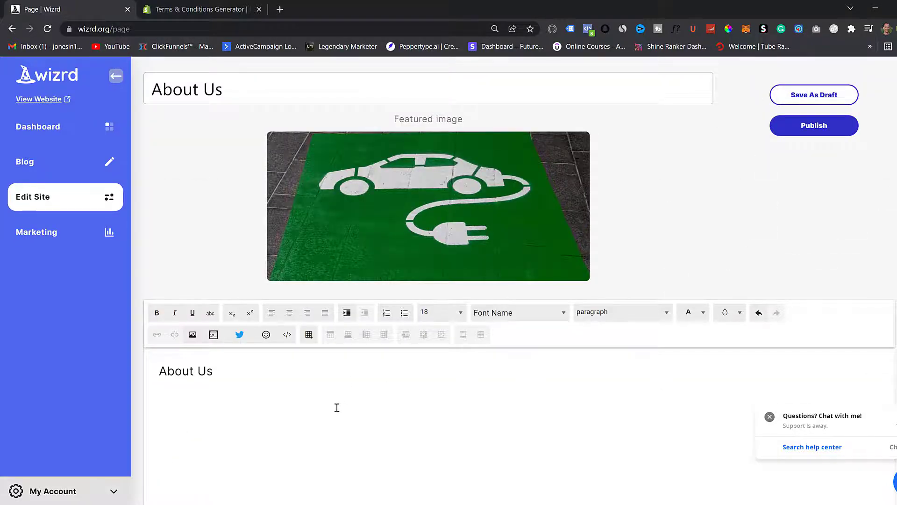
{"action": "scroll", "coordinate": [337, 407], "scroll_direction": "down", "scroll_amount": 15}
{"action": "left_click", "coordinate": [193, 438]}
{"action": "scroll", "coordinate": [787, 257], "scroll_direction": "up", "scroll_amount": 15}
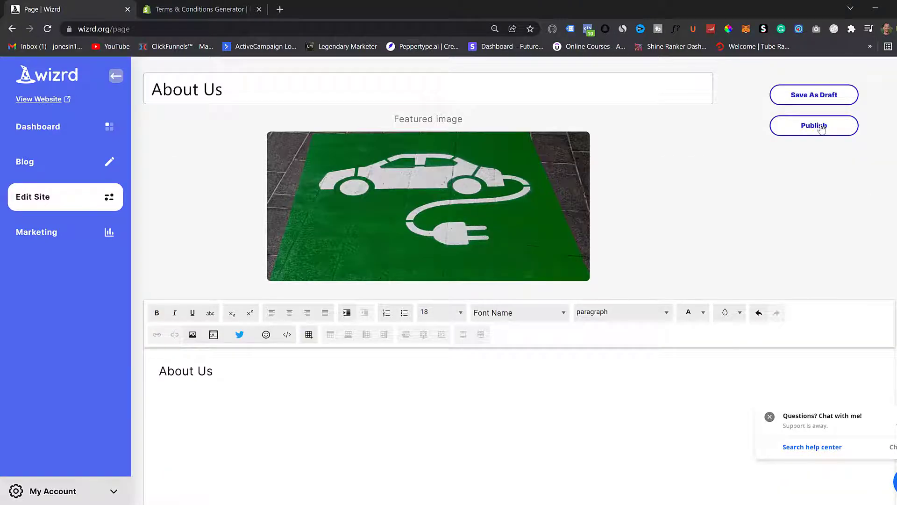
{"action": "left_click", "coordinate": [821, 129]}
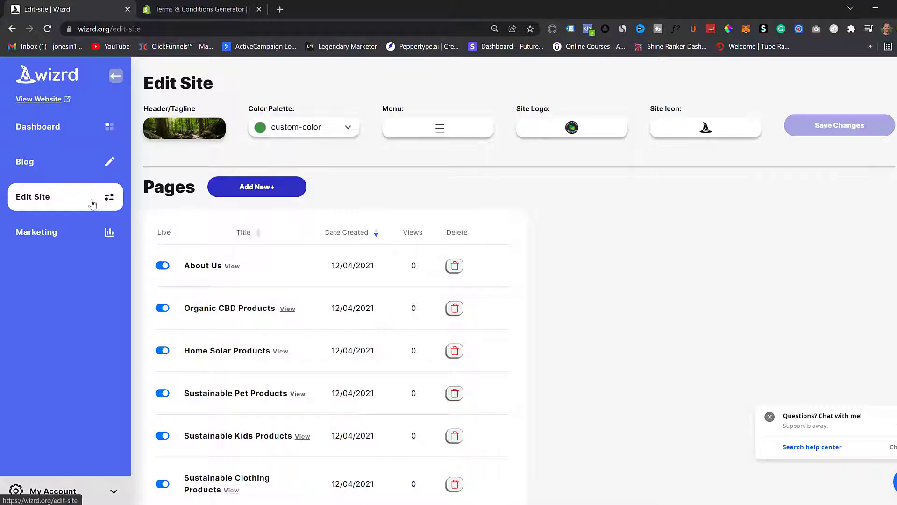
Add another new page to the site and title it "Terms & Conditions"
{"action": "left_click", "coordinate": [293, 188]}
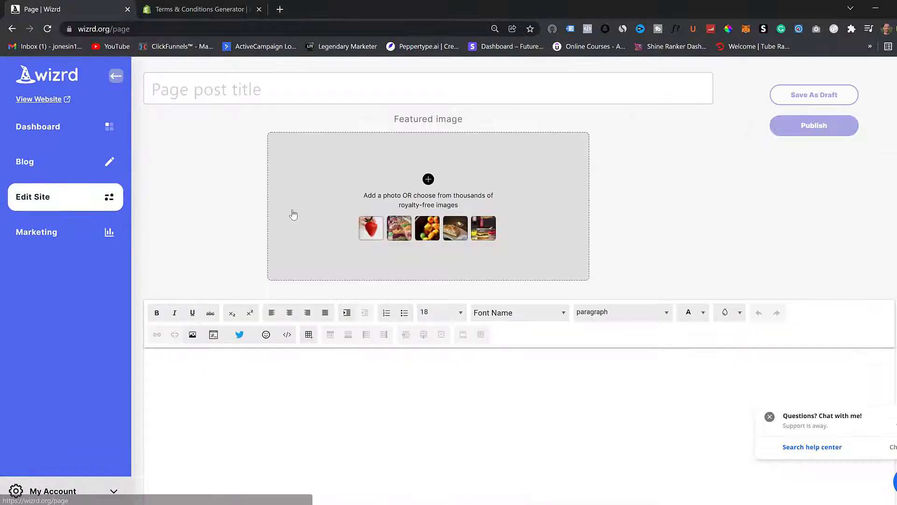
{"action": "left_click", "coordinate": [214, 94]}
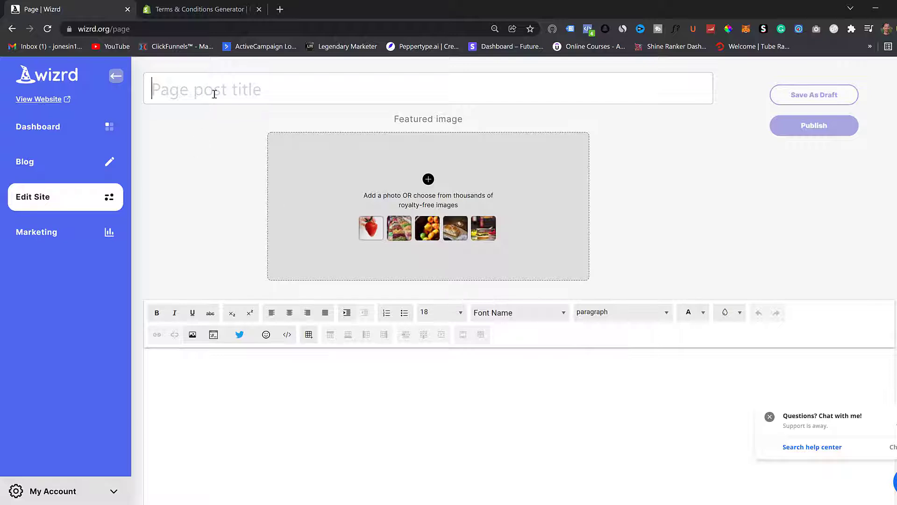
{"action": "type", "text": "Terms & Conditions"}
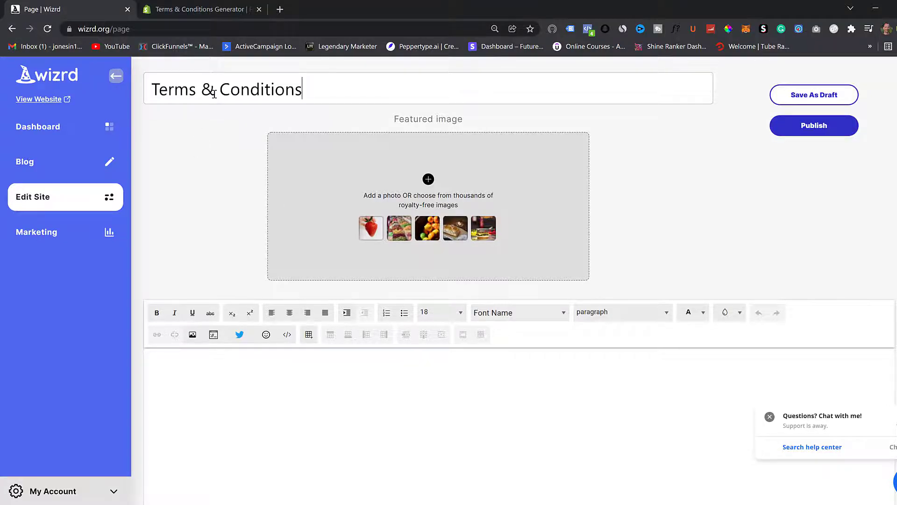
Search the stock images for "Paperwork" and set the photo of forms and a notebook on white boards as featured image
{"action": "left_click", "coordinate": [398, 133]}
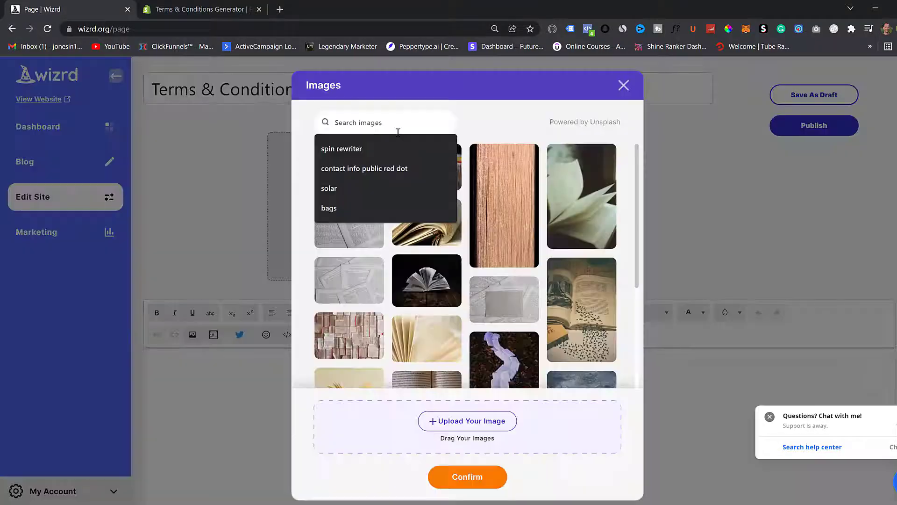
{"action": "type", "text": "Pa"}
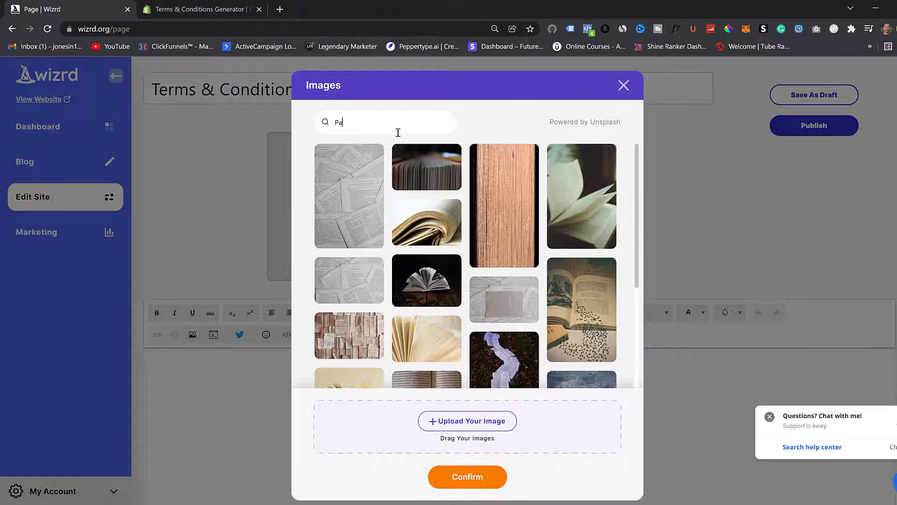
{"action": "type", "text": "perwork"}
{"action": "key", "text": "BackSpace"}
{"action": "key", "text": "BackSpace"}
{"action": "key", "text": "BackSpace"}
{"action": "key", "text": "BackSpace"}
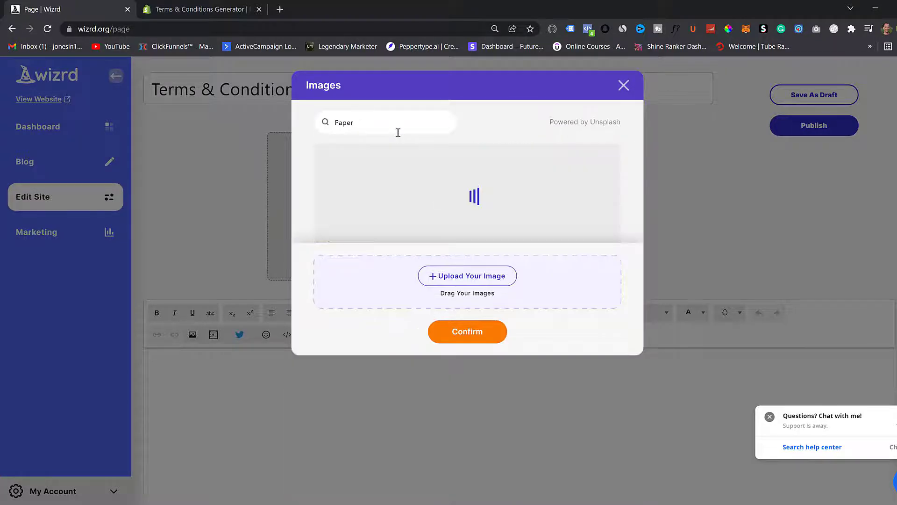
{"action": "type", "text": "w"}
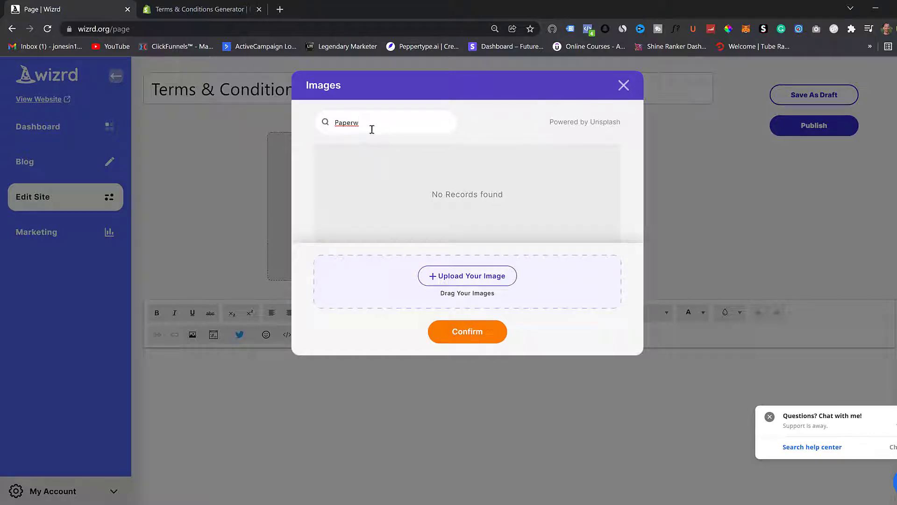
{"action": "type", "text": "ok"}
{"action": "type", "text": "rk"}
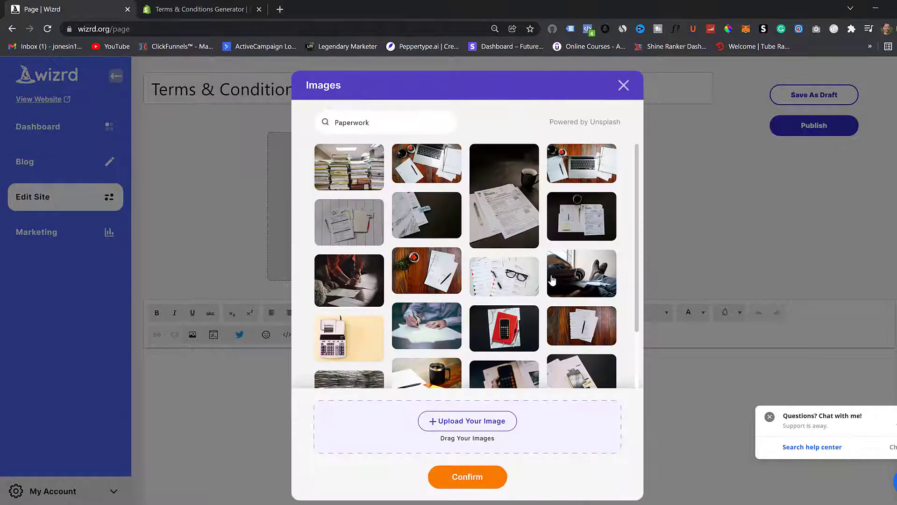
{"action": "left_click", "coordinate": [358, 224]}
{"action": "scroll", "coordinate": [609, 437], "scroll_direction": "down", "scroll_amount": 3}
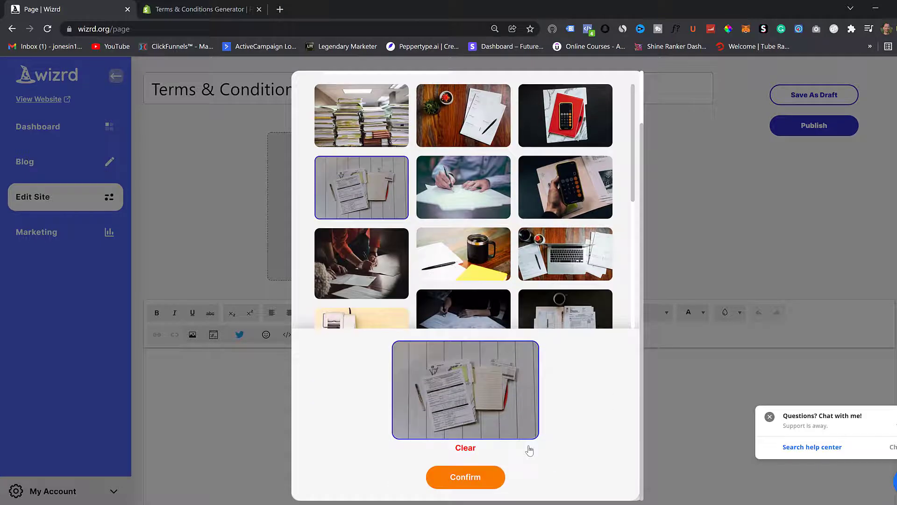
{"action": "left_click", "coordinate": [467, 476]}
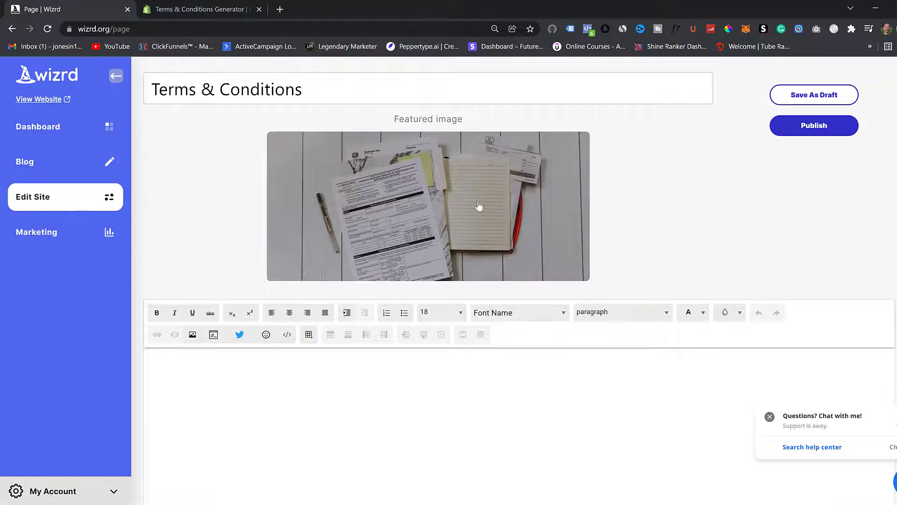
Enter "Terms and conditions" as the body text of the Terms & Conditions page
{"action": "left_click", "coordinate": [177, 369]}
{"action": "type", "text": "Terms"}
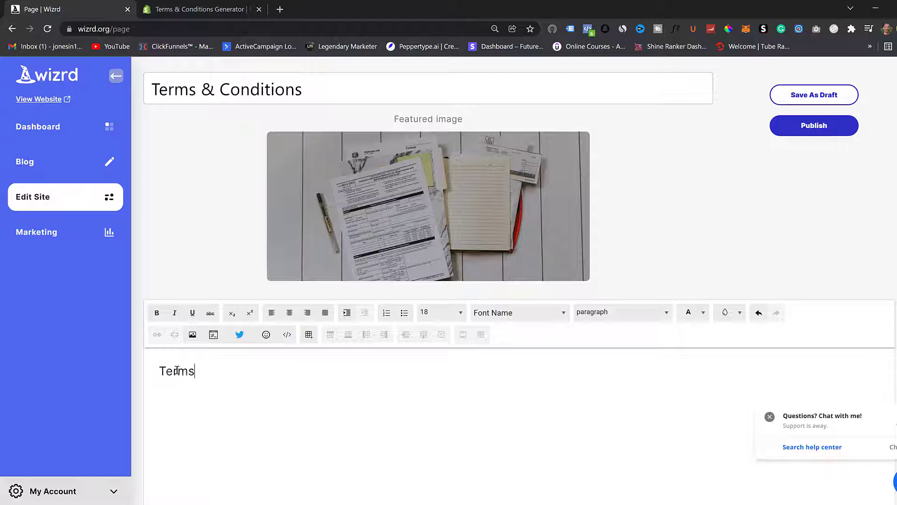
{"action": "type", "text": " and conditions"}
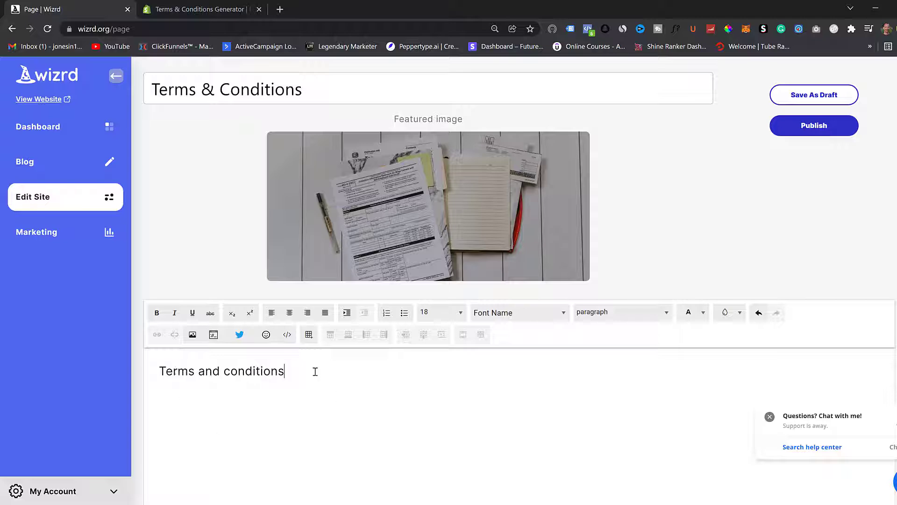
Open the Terms & Conditions page's SEO details, update them as filled in, and publish the page
{"action": "scroll", "coordinate": [376, 363], "scroll_direction": "down", "scroll_amount": 6}
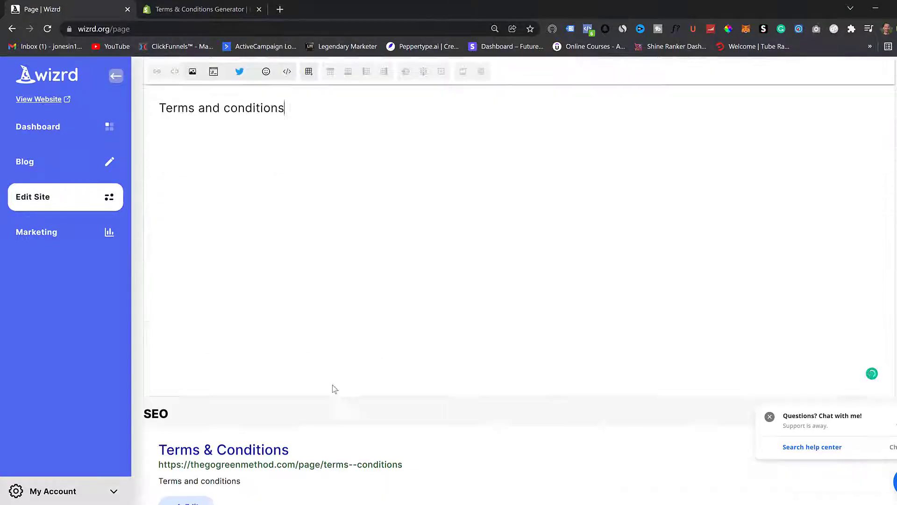
{"action": "scroll", "coordinate": [335, 389], "scroll_direction": "down", "scroll_amount": 2}
{"action": "left_click", "coordinate": [190, 431]}
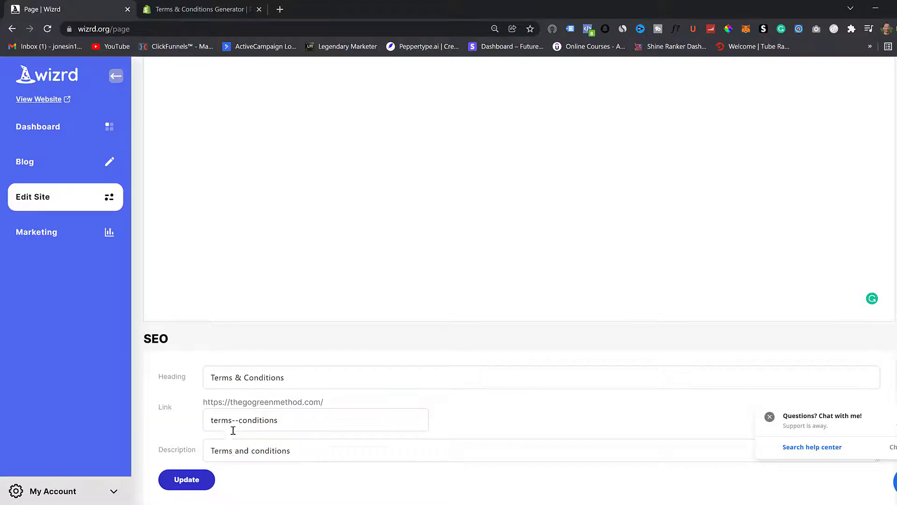
{"action": "scroll", "coordinate": [513, 388], "scroll_direction": "up", "scroll_amount": 8}
{"action": "scroll", "coordinate": [184, 488], "scroll_direction": "down", "scroll_amount": 8}
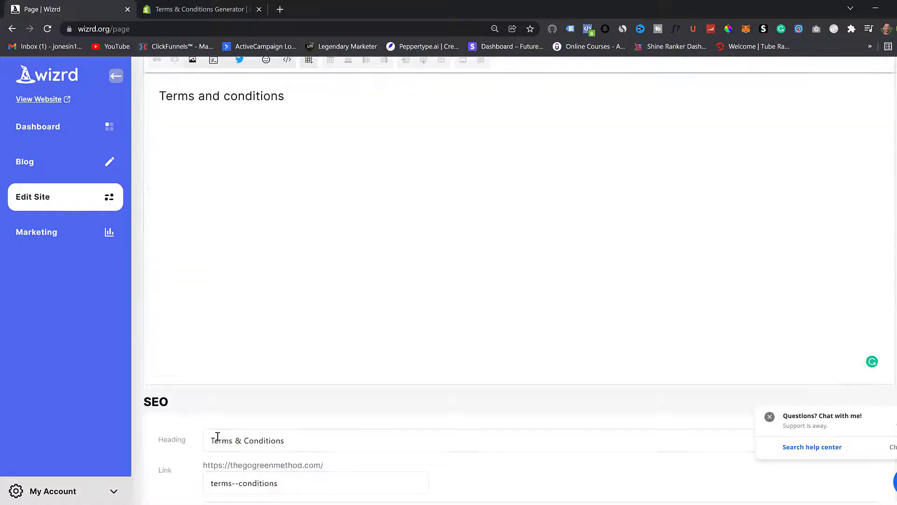
{"action": "left_click", "coordinate": [189, 485]}
{"action": "scroll", "coordinate": [434, 363], "scroll_direction": "up", "scroll_amount": 7}
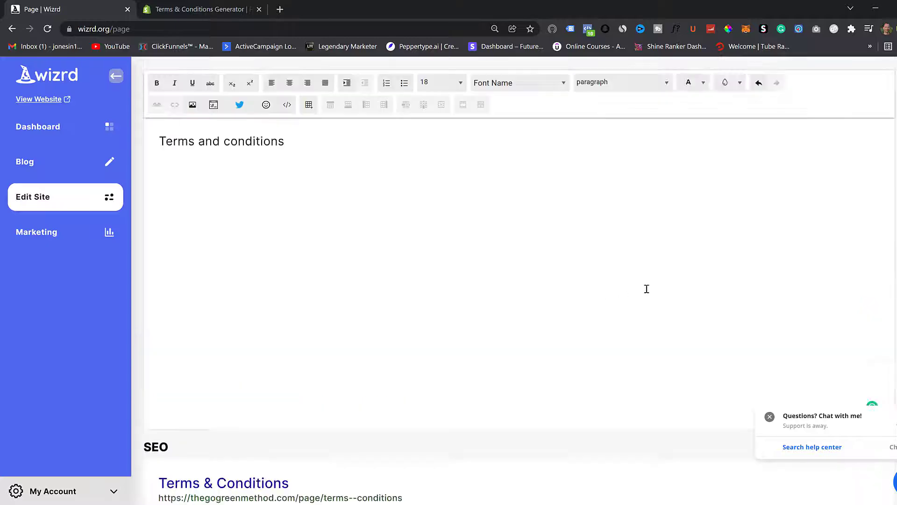
{"action": "left_click", "coordinate": [814, 132]}
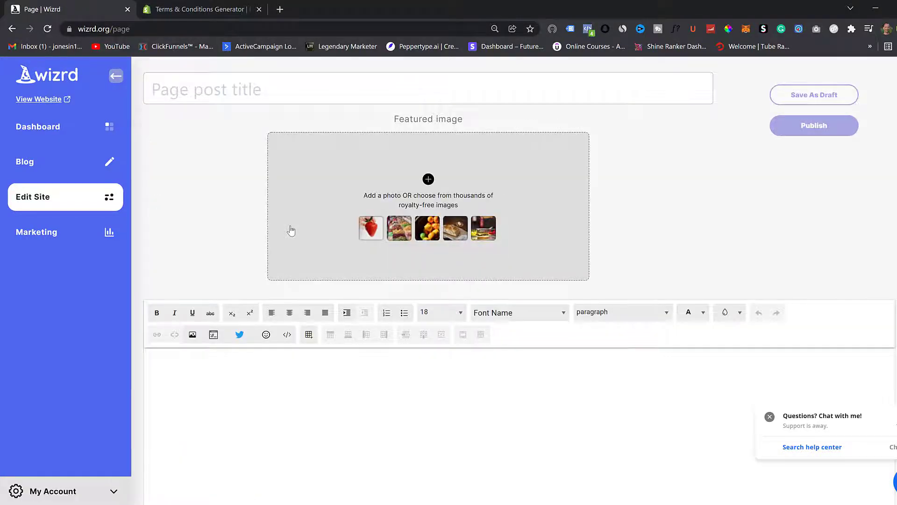
Title the new page "Privacy Policy" and enter "Privacy Policy" as its body text
{"action": "left_click", "coordinate": [228, 82]}
{"action": "type", "text": "Privacy Policy"}
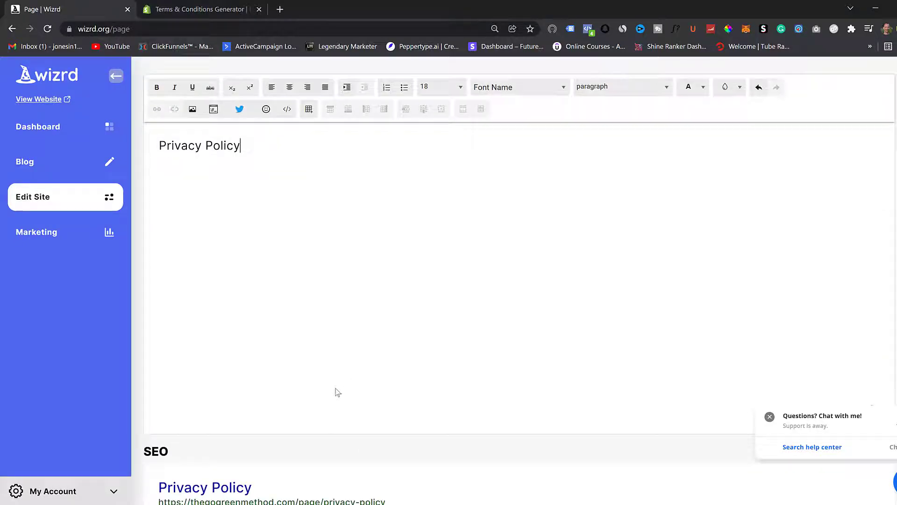
{"action": "scroll", "coordinate": [177, 446], "scroll_direction": "down", "scroll_amount": 1}
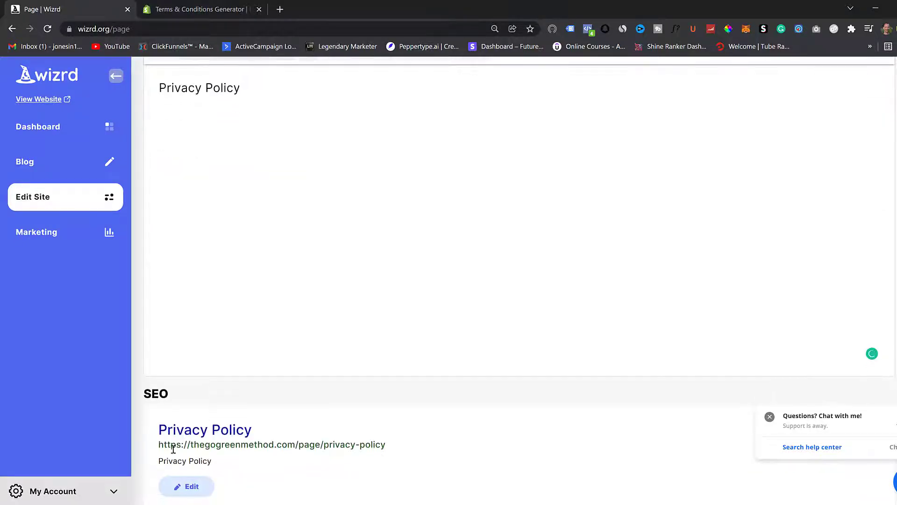
Open the Privacy Policy page's SEO details, update them as filled in, and publish the page
{"action": "left_click", "coordinate": [192, 486]}
{"action": "scroll", "coordinate": [237, 463], "scroll_direction": "down", "scroll_amount": 1}
{"action": "scroll", "coordinate": [236, 467], "scroll_direction": "down", "scroll_amount": 1}
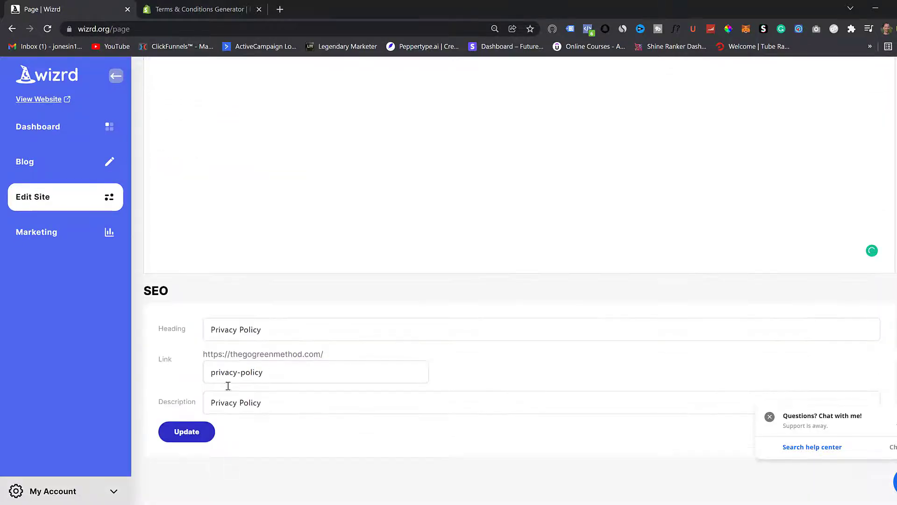
{"action": "left_click", "coordinate": [187, 431]}
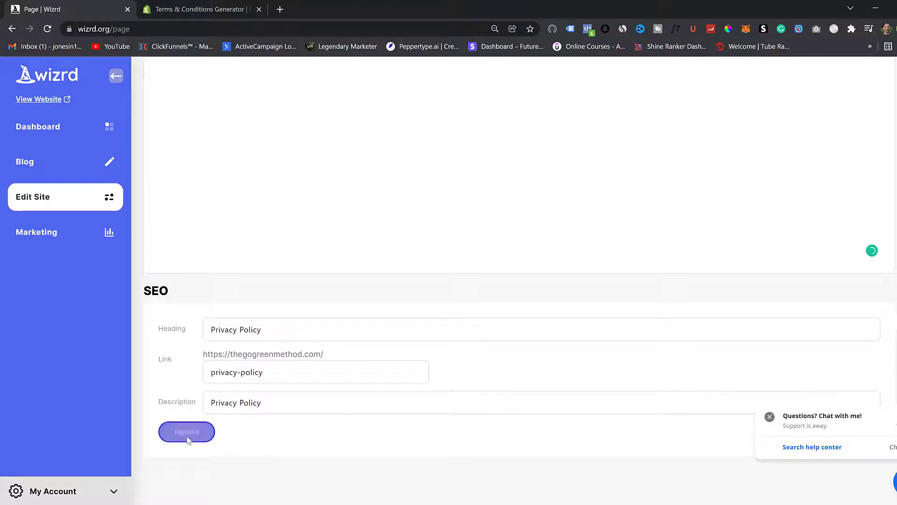
{"action": "scroll", "coordinate": [595, 260], "scroll_direction": "up", "scroll_amount": 10}
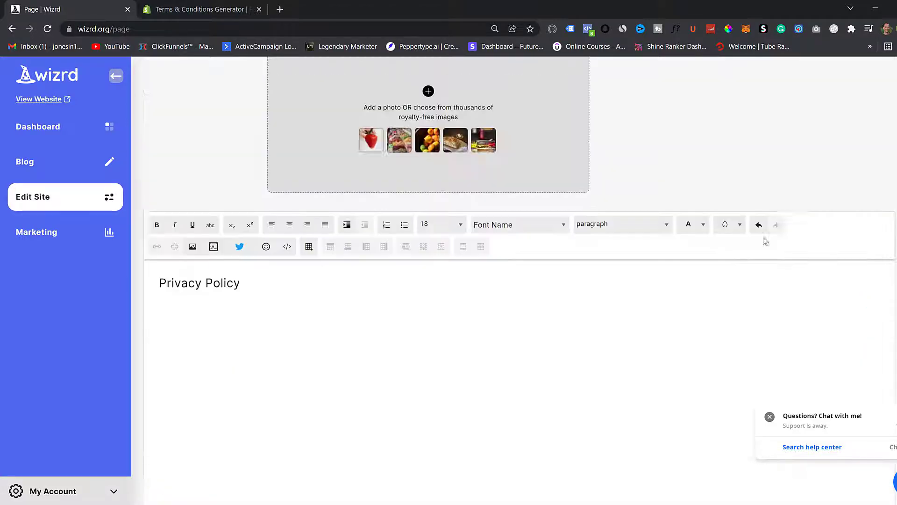
{"action": "left_click", "coordinate": [813, 127]}
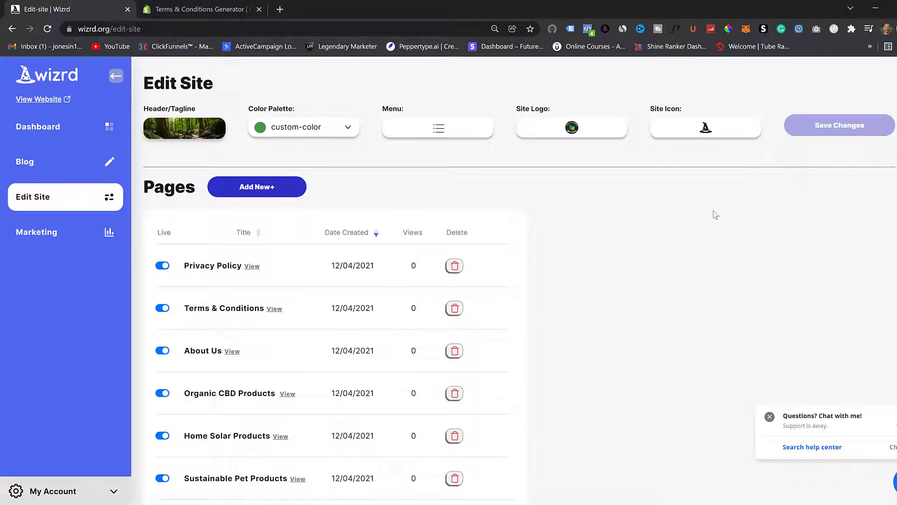
{"action": "left_click", "coordinate": [831, 130]}
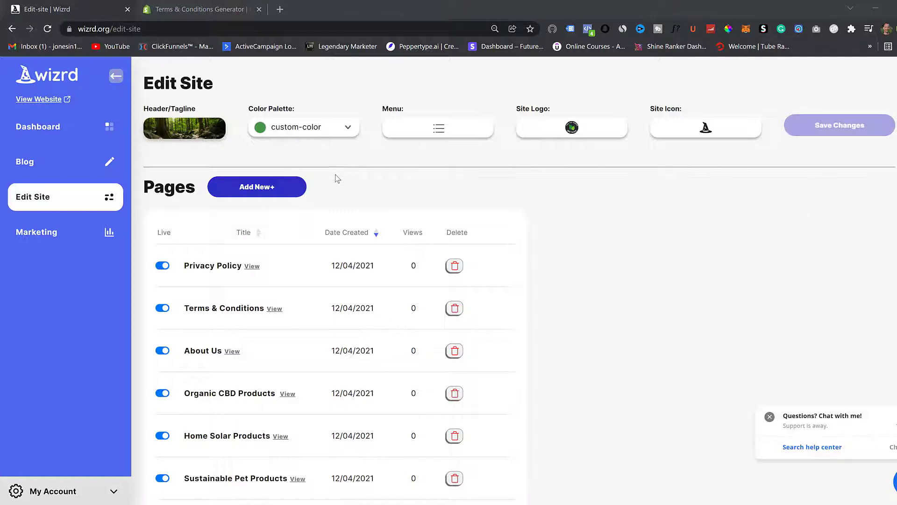
Add a new page titled "GDPR" and enter "GDPR" as its body text
{"action": "left_click", "coordinate": [269, 189]}
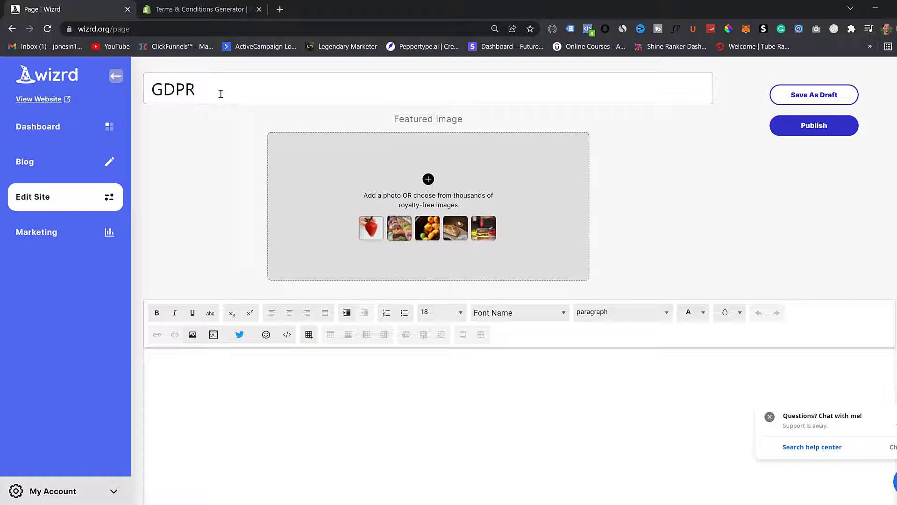
{"action": "left_click", "coordinate": [188, 370]}
{"action": "type", "text": "GDPR"}
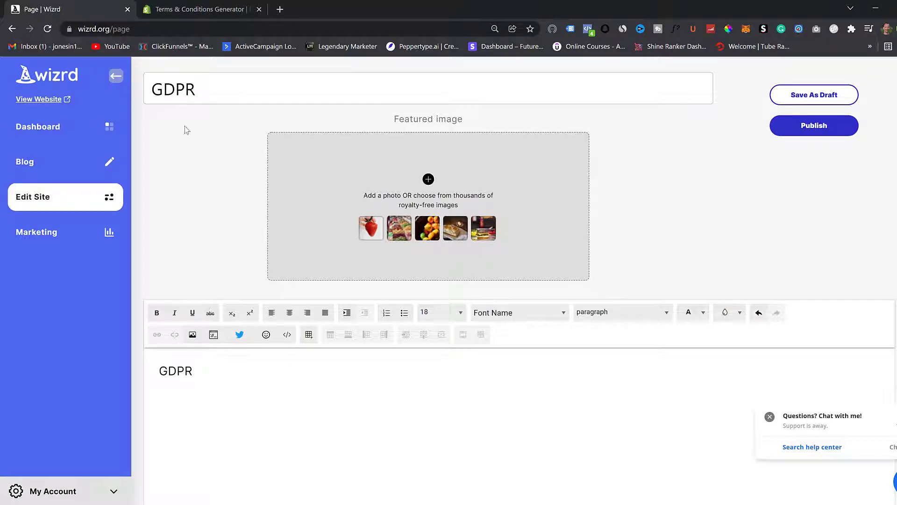
Open the GDPR page's SEO details, update them as filled in, and publish the page
{"action": "scroll", "coordinate": [248, 238], "scroll_direction": "down", "scroll_amount": 7}
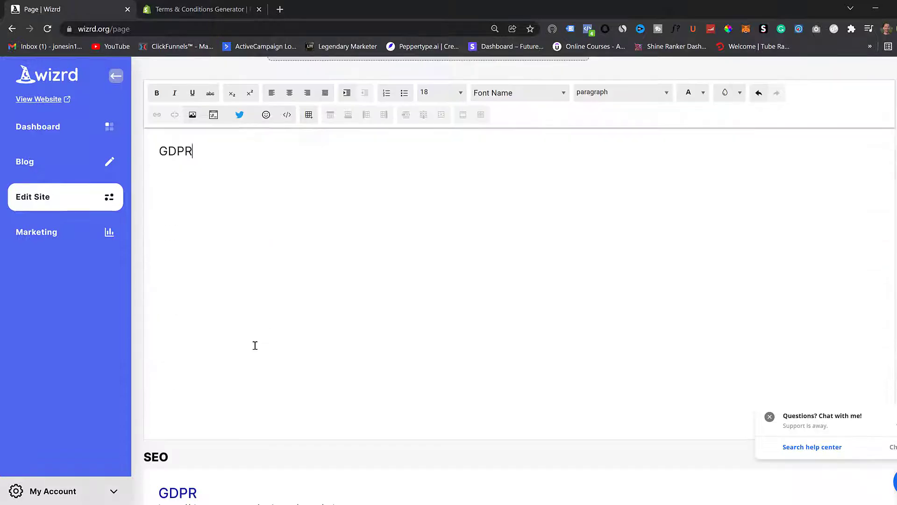
{"action": "left_click", "coordinate": [191, 431]}
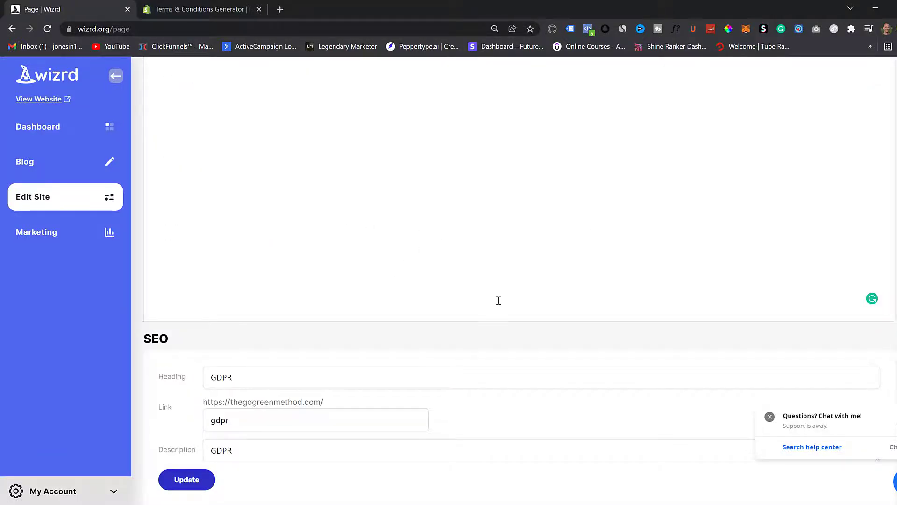
{"action": "left_click", "coordinate": [188, 479]}
{"action": "scroll", "coordinate": [206, 390], "scroll_direction": "up", "scroll_amount": 7}
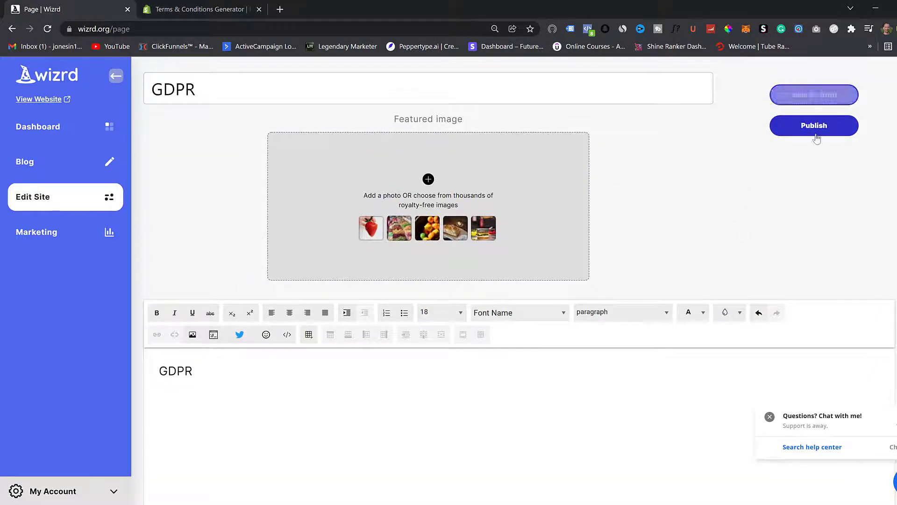
{"action": "left_click", "coordinate": [815, 133]}
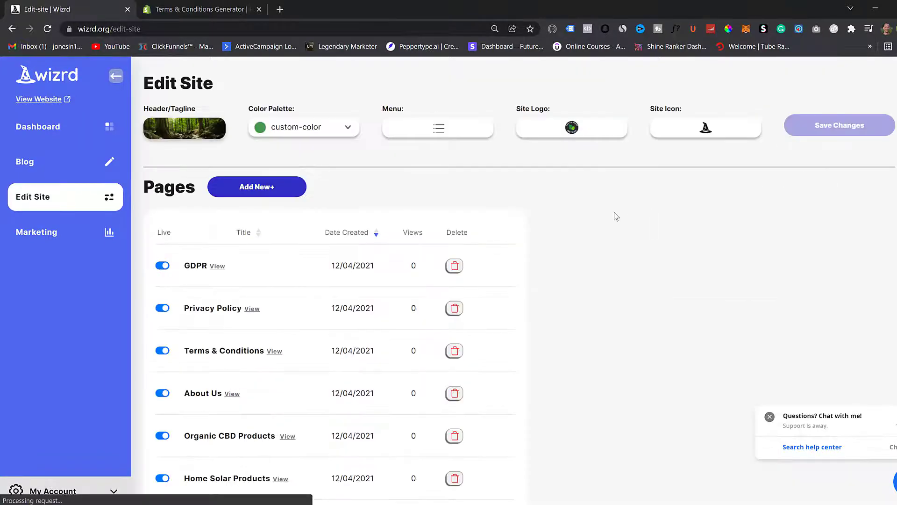
Open the site menu's footer settings and add a first footer menu item named "About Us"
{"action": "scroll", "coordinate": [221, 362], "scroll_direction": "down", "scroll_amount": 1}
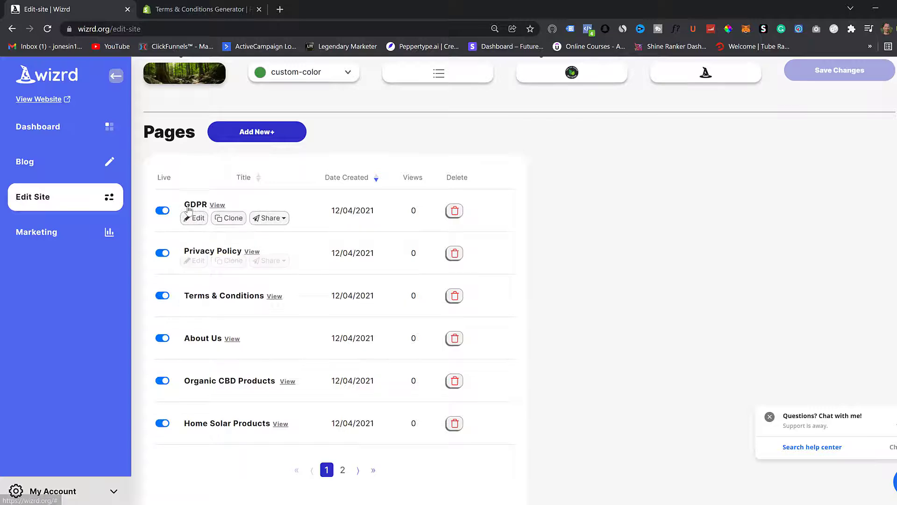
{"action": "scroll", "coordinate": [556, 246], "scroll_direction": "up", "scroll_amount": 1}
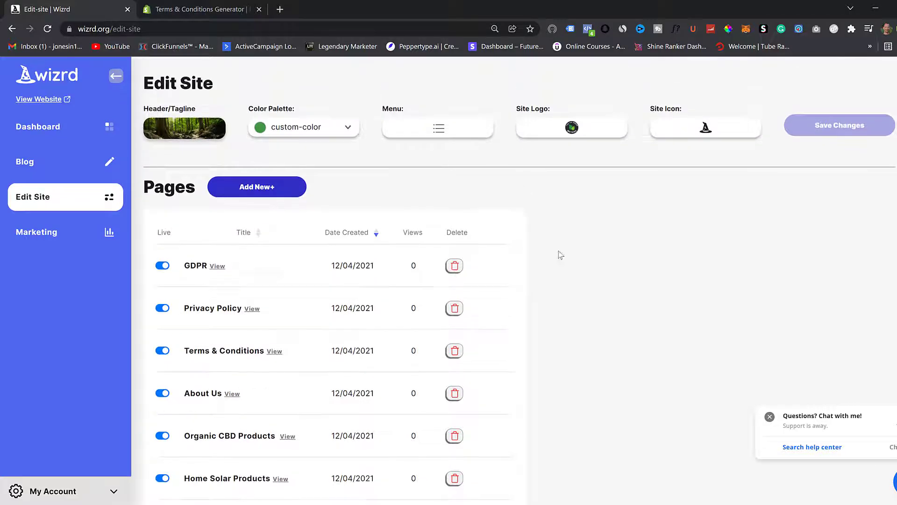
{"action": "left_click", "coordinate": [439, 128]}
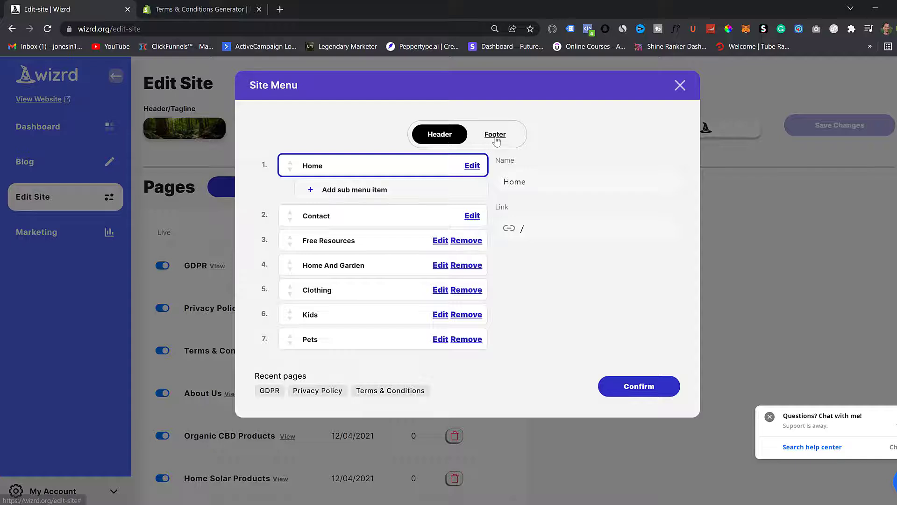
{"action": "left_click", "coordinate": [494, 135]}
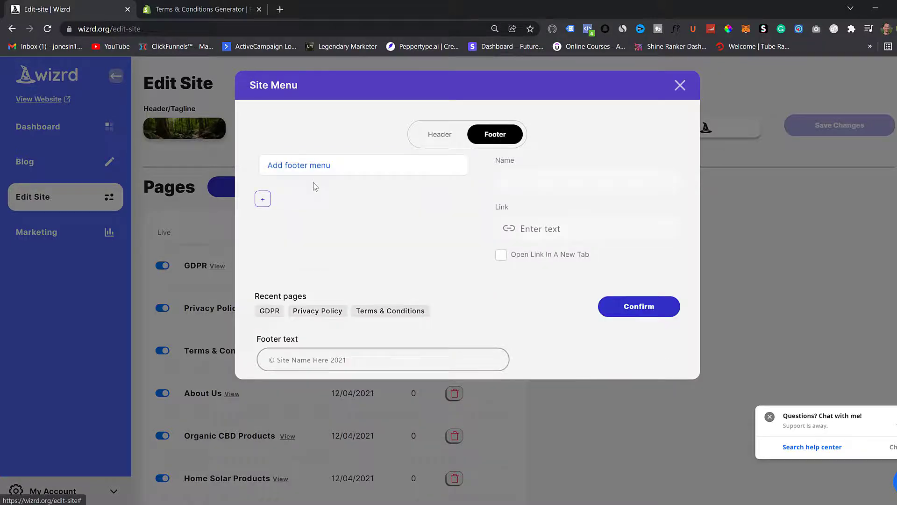
{"action": "left_click", "coordinate": [290, 167]}
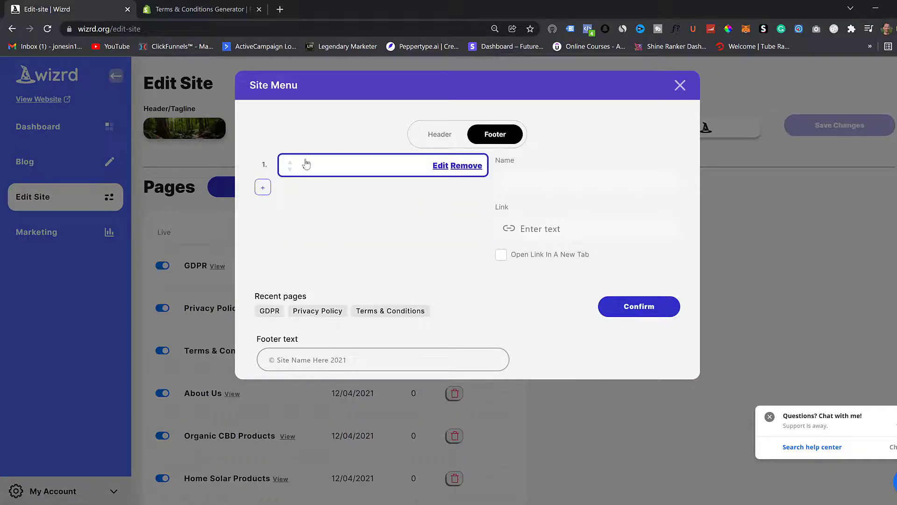
{"action": "left_click", "coordinate": [525, 183]}
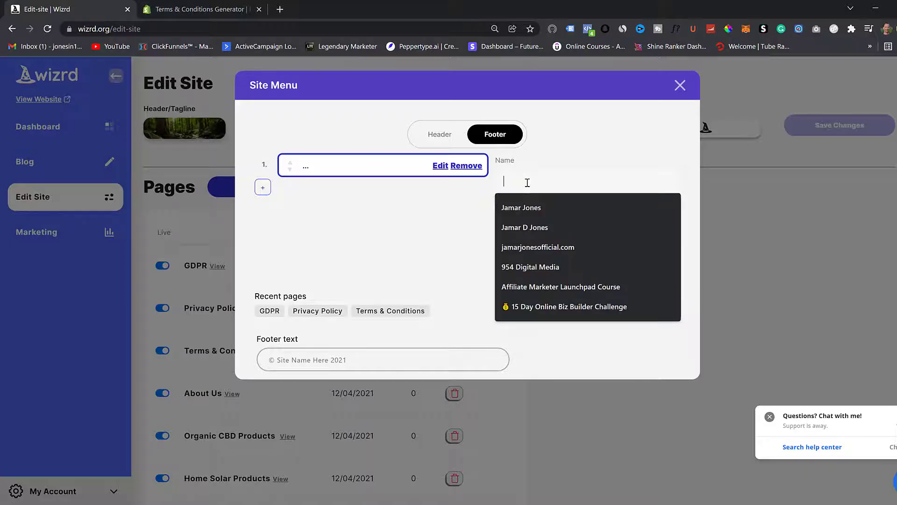
{"action": "type", "text": "About Us"}
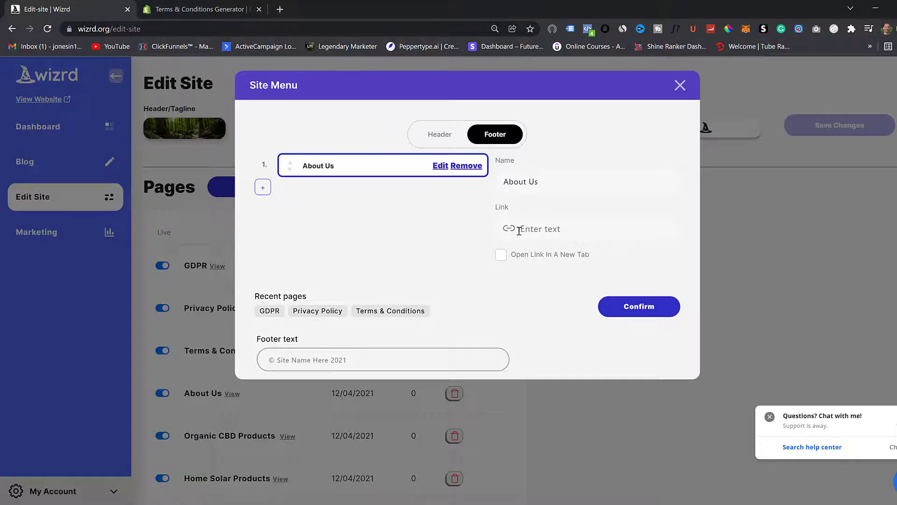
Link the About Us footer item to the about-us page and set the link to open in a new tab
{"action": "left_click", "coordinate": [526, 229]}
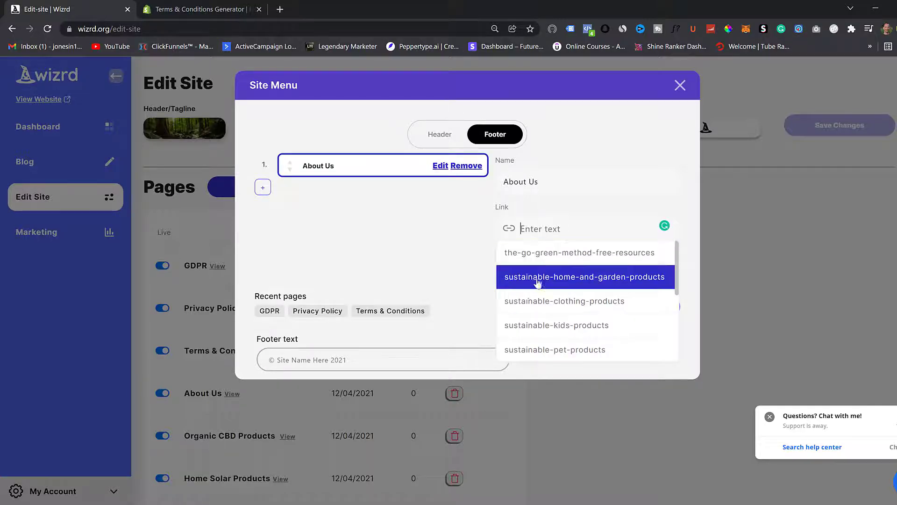
{"action": "scroll", "coordinate": [537, 283], "scroll_direction": "down", "scroll_amount": 3}
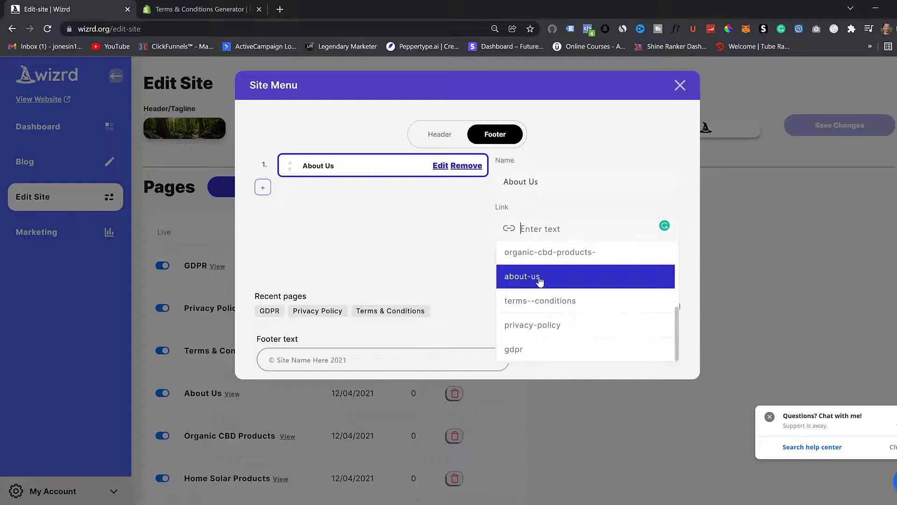
{"action": "left_click", "coordinate": [539, 278]}
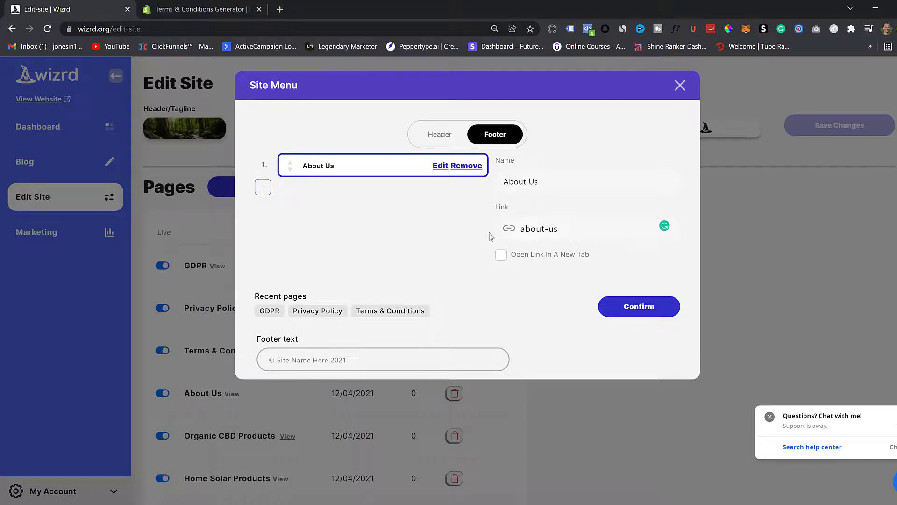
{"action": "left_click", "coordinate": [502, 256]}
Switch to the Notepad notes and copy the line "The Go Green Method 2021. DISCLAIMER: The above links may be affiliate links."
{"action": "left_click", "coordinate": [280, 362]}
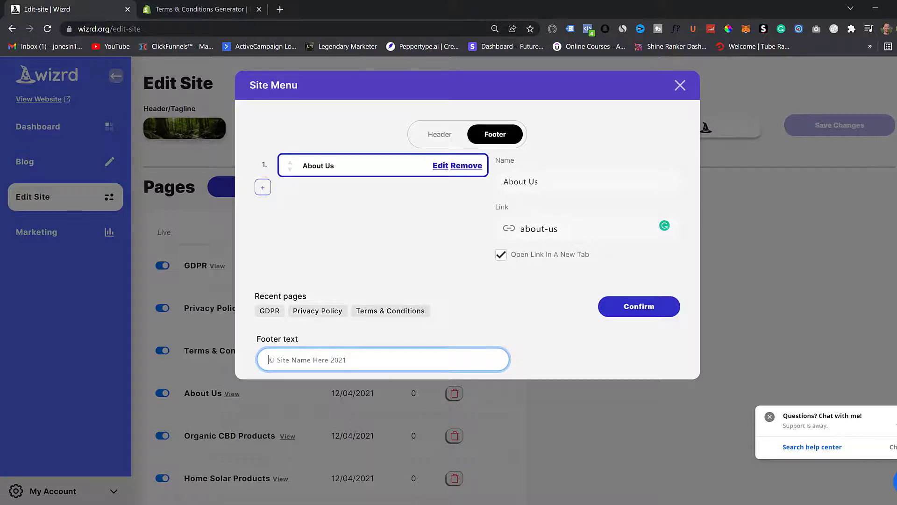
{"action": "key", "text": "alt+Tab"}
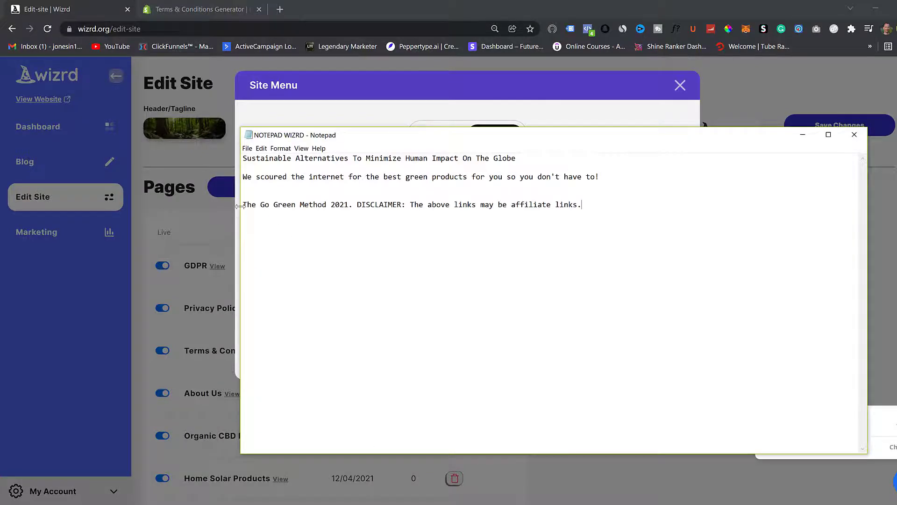
{"action": "left_click_drag", "start_coordinate": [243, 204], "coordinate": [584, 204]}
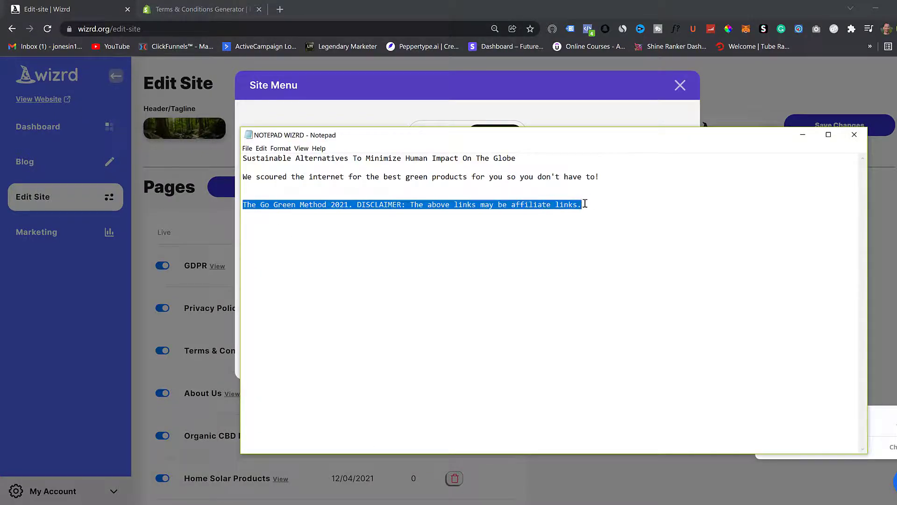
{"action": "right_click", "coordinate": [573, 204]}
{"action": "left_click", "coordinate": [496, 231]}
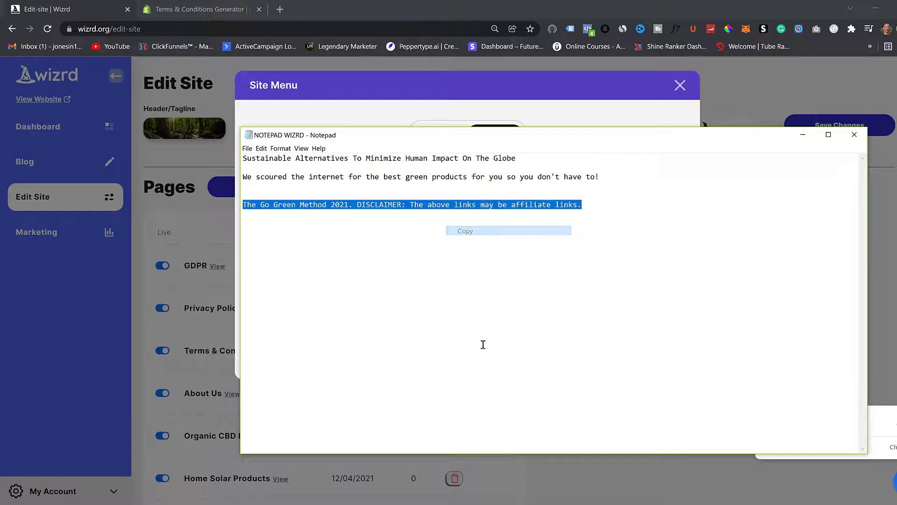
Return to the site menu and paste the copied disclaimer line after the © symbol in the footer text
{"action": "left_click", "coordinate": [329, 94]}
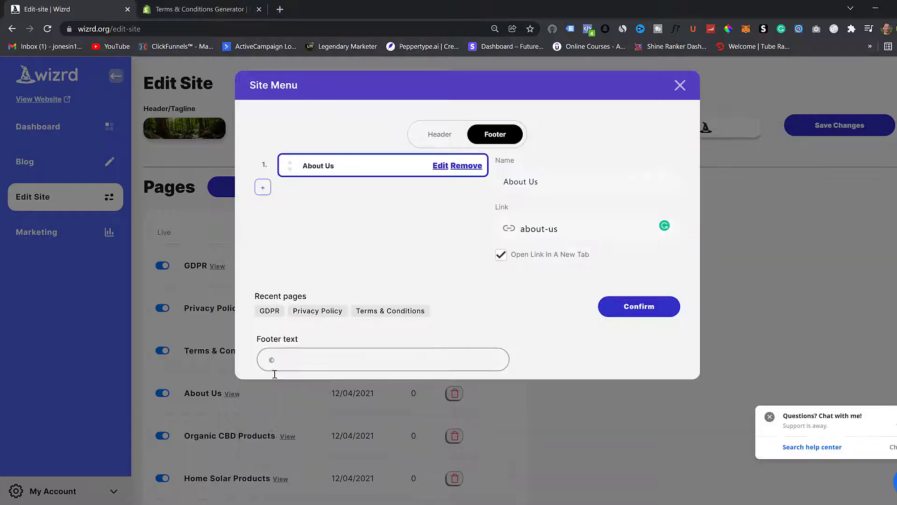
{"action": "left_click", "coordinate": [275, 360]}
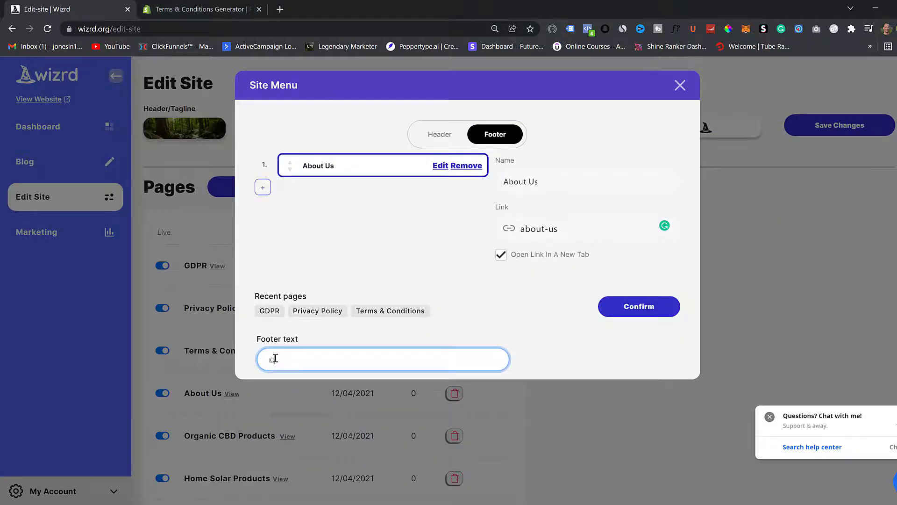
{"action": "right_click", "coordinate": [275, 360]}
{"action": "left_click", "coordinate": [318, 245]}
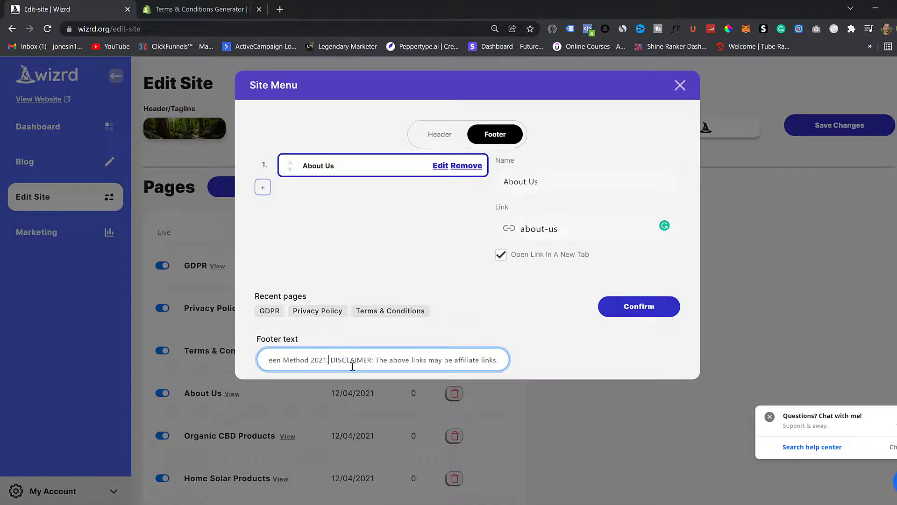
{"action": "key", "text": "Home"}
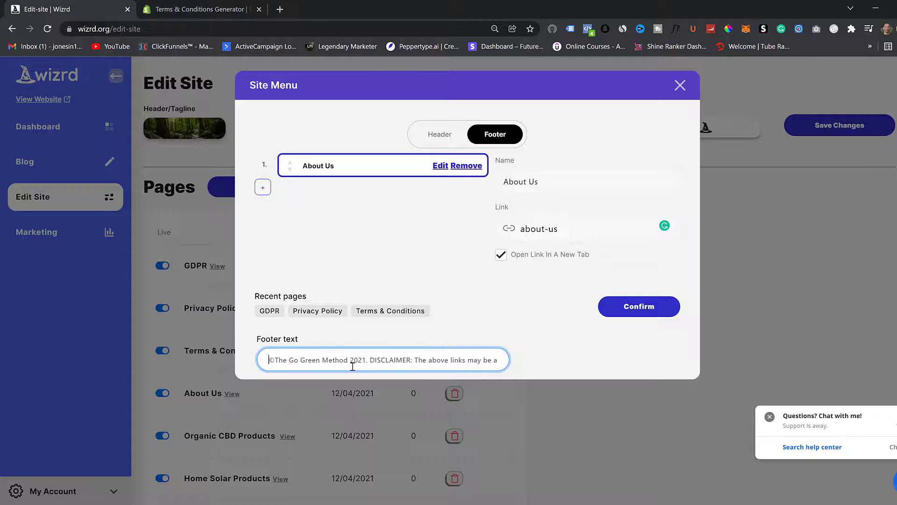
Add a second footer menu item named "Terms And Conditions" and link it to the terms--conditions page
{"action": "left_click", "coordinate": [264, 186]}
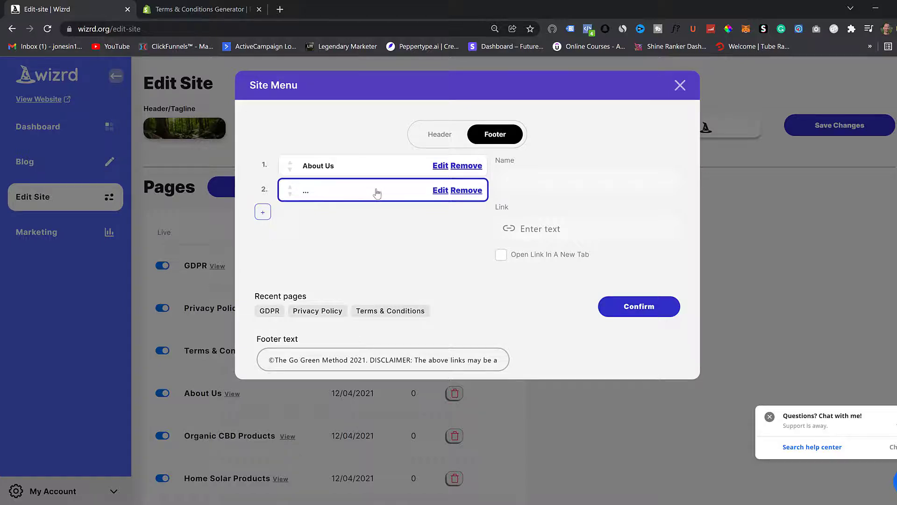
{"action": "left_click", "coordinate": [514, 186]}
{"action": "type", "text": "Terms And Conditions"}
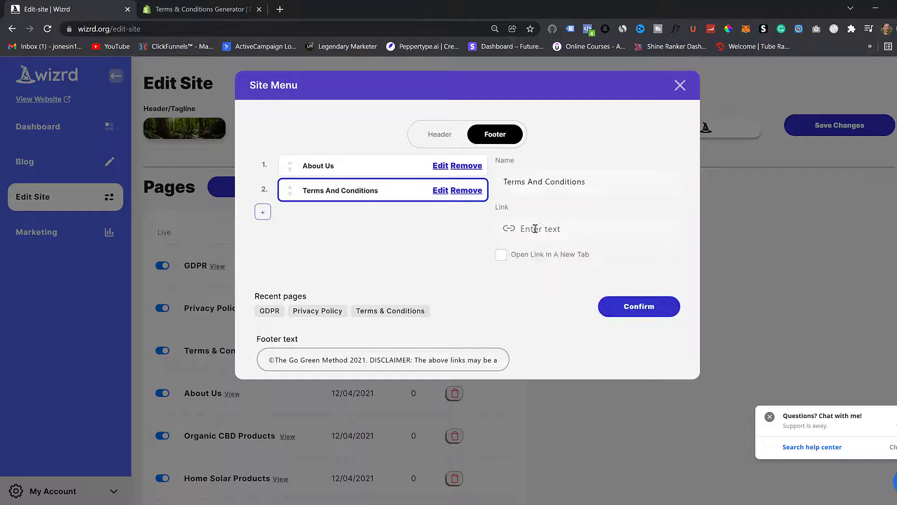
{"action": "left_click", "coordinate": [537, 228]}
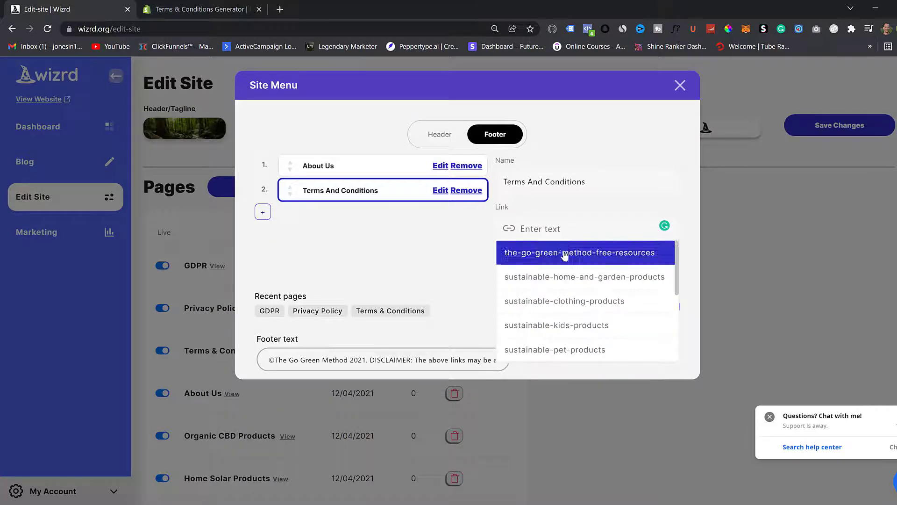
{"action": "scroll", "coordinate": [575, 280], "scroll_direction": "down", "scroll_amount": 4}
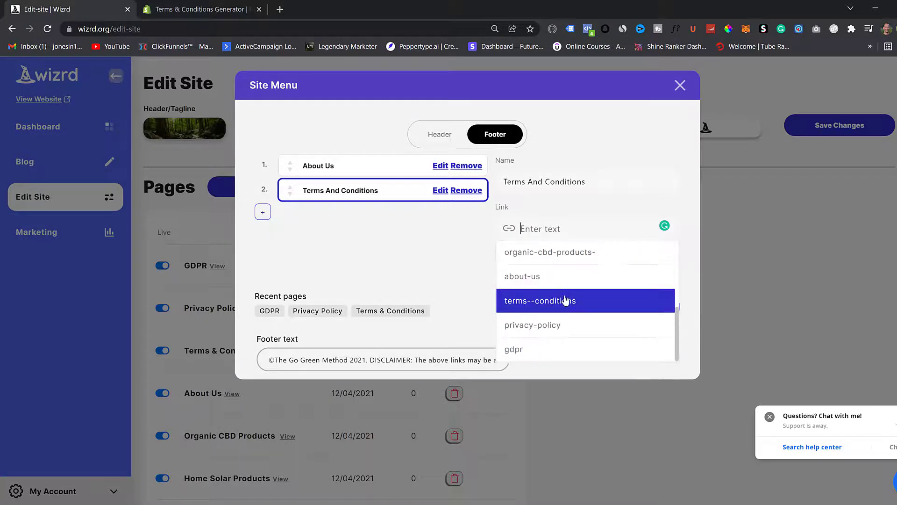
{"action": "left_click", "coordinate": [567, 301]}
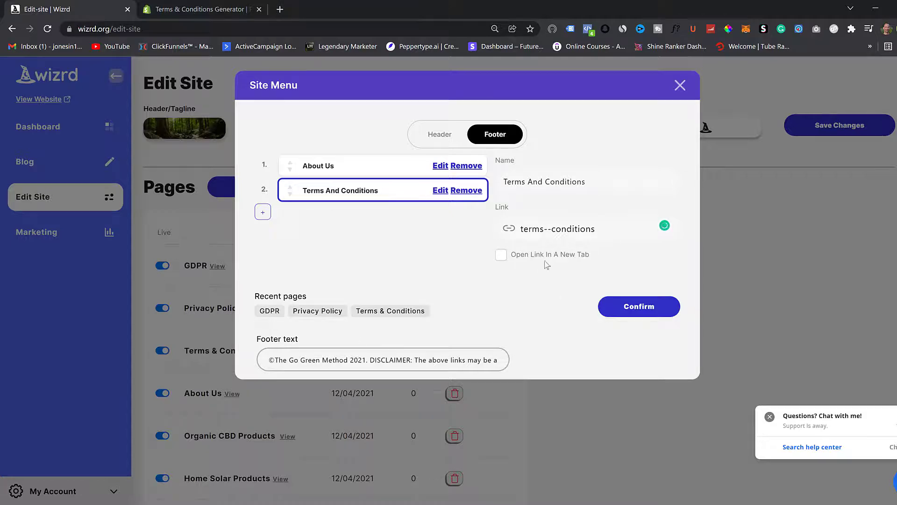
Add a third footer menu item named "Privacy Policy" and link it to the privacy-policy page
{"action": "left_click", "coordinate": [263, 213]}
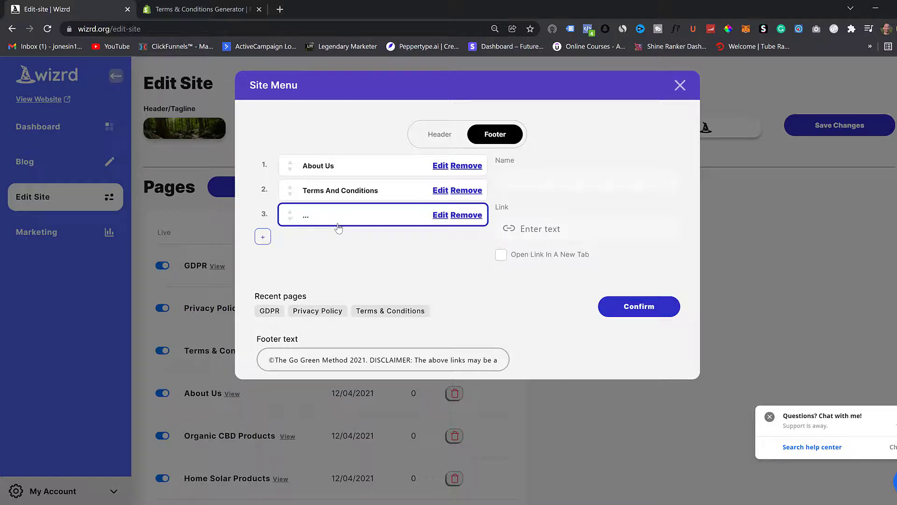
{"action": "left_click", "coordinate": [317, 311]}
{"action": "left_click", "coordinate": [517, 228]}
{"action": "scroll", "coordinate": [561, 299], "scroll_direction": "down", "scroll_amount": 5}
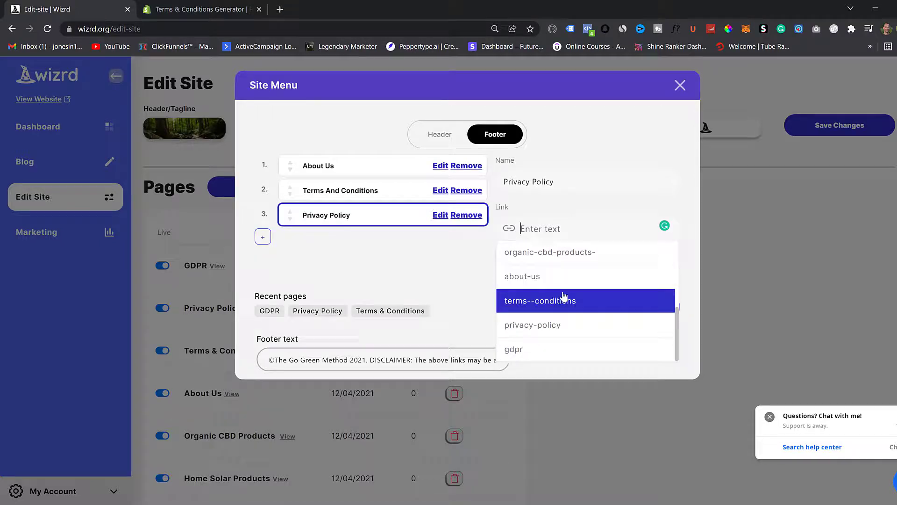
{"action": "left_click", "coordinate": [561, 333]}
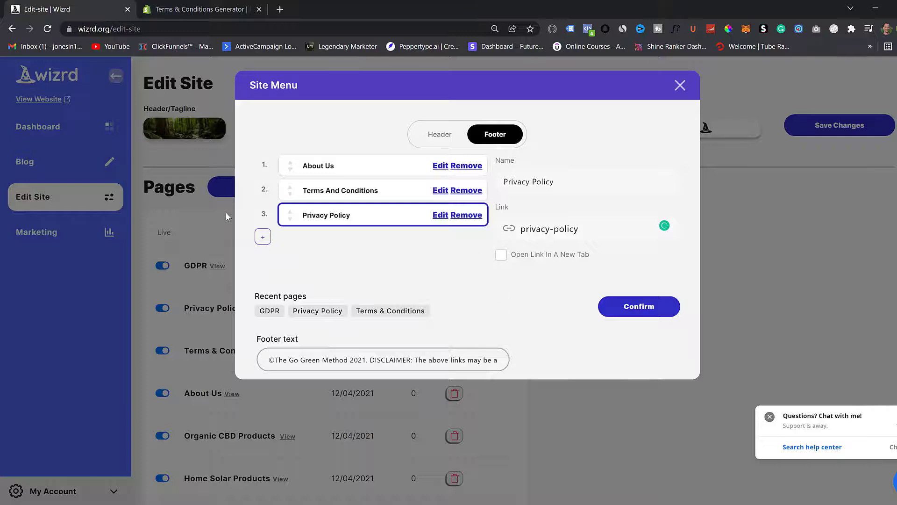
Add a fourth footer menu item named "GDPR" and link it to the gdpr page
{"action": "left_click", "coordinate": [262, 237]}
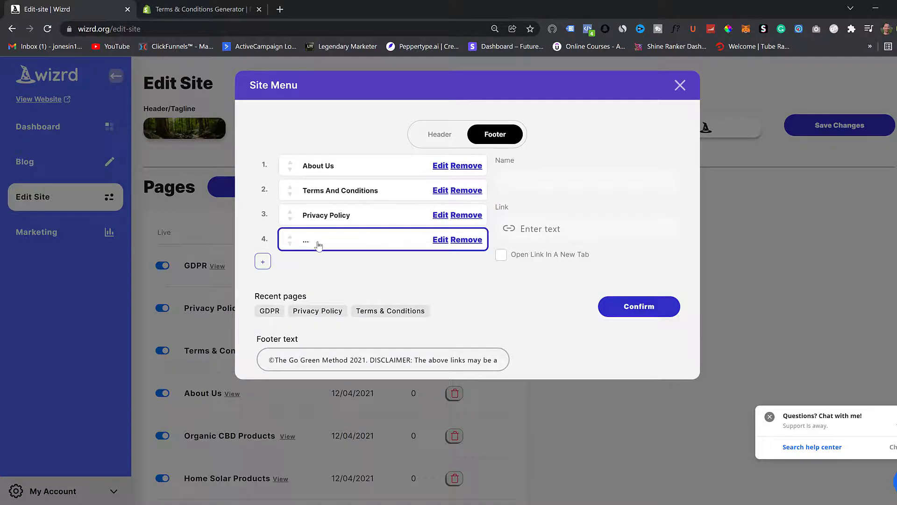
{"action": "left_click", "coordinate": [534, 181]}
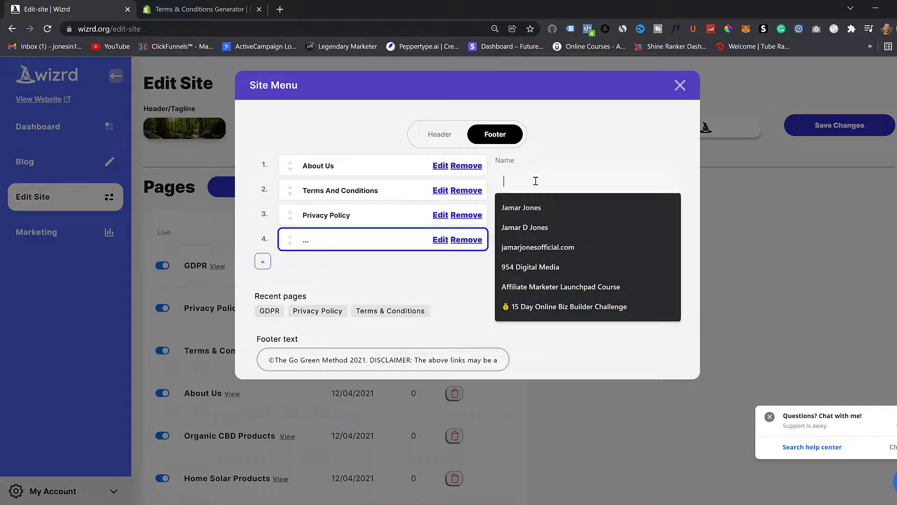
{"action": "type", "text": "GDPR"}
{"action": "left_click", "coordinate": [580, 229]}
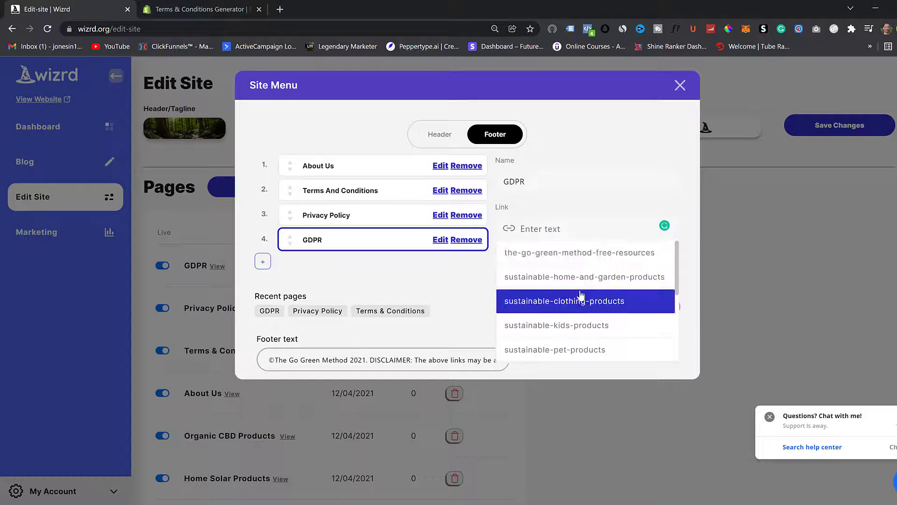
{"action": "scroll", "coordinate": [577, 290], "scroll_direction": "down", "scroll_amount": 5}
{"action": "left_click", "coordinate": [553, 349]}
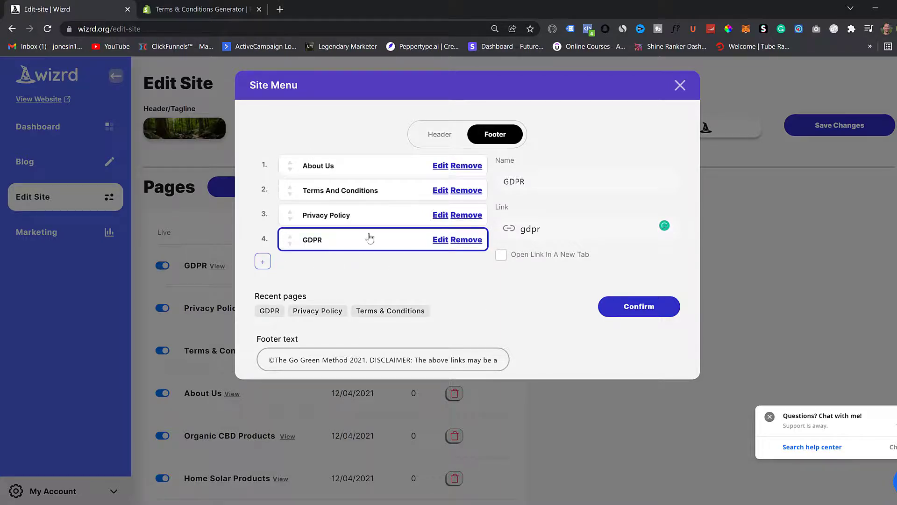
Set the GDPR, Privacy Policy and Terms And Conditions footer links to open in a new tab, and save the site changes
{"action": "left_click", "coordinate": [501, 255]}
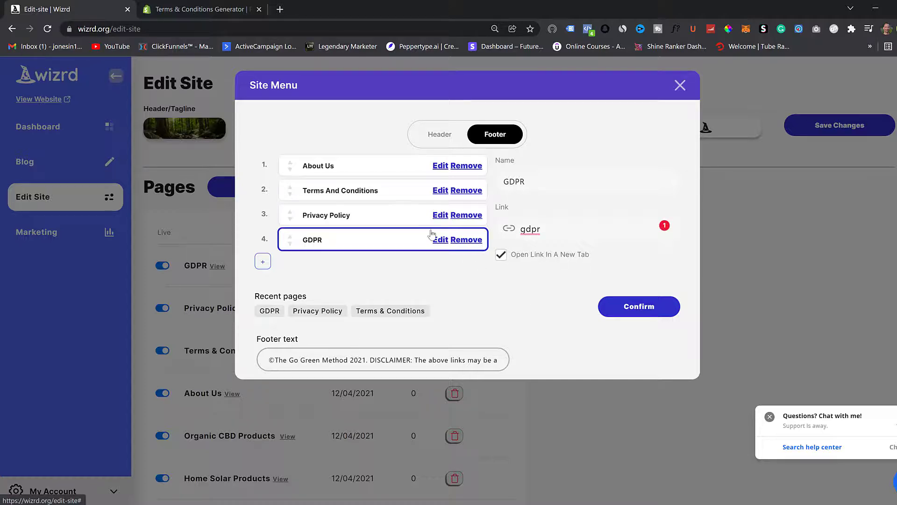
{"action": "left_click", "coordinate": [363, 219]}
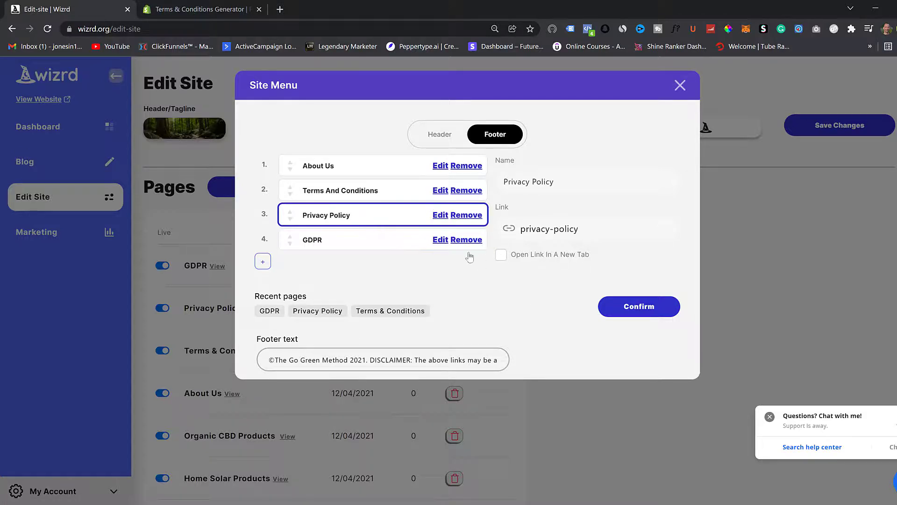
{"action": "left_click", "coordinate": [500, 255]}
{"action": "left_click", "coordinate": [376, 191]}
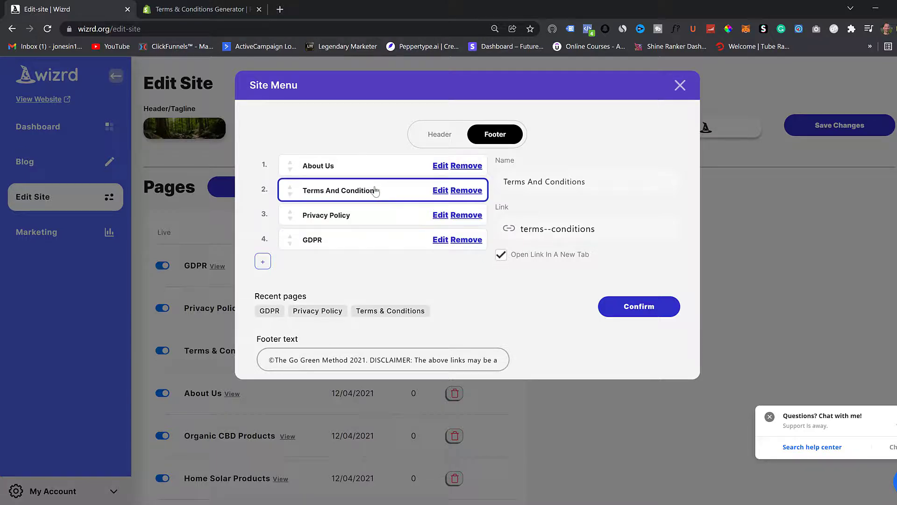
{"action": "left_click", "coordinate": [370, 169]}
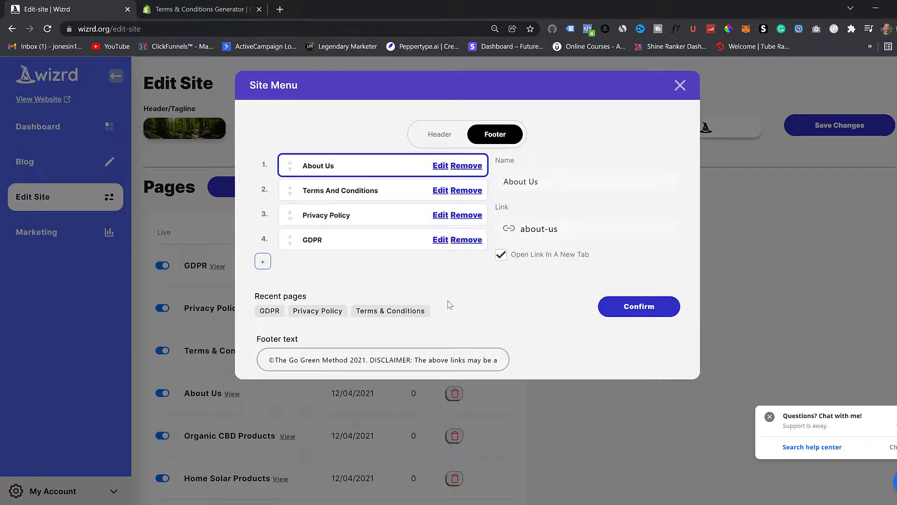
{"action": "left_click", "coordinate": [634, 307]}
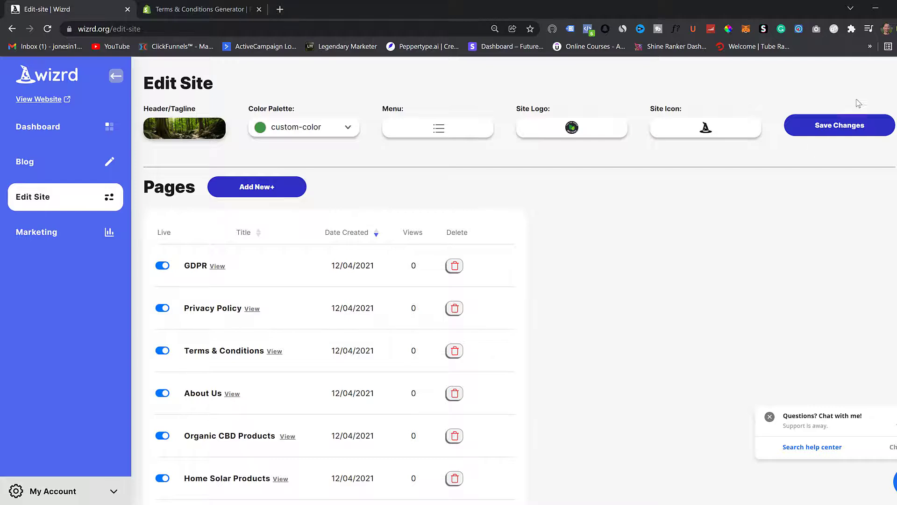
{"action": "left_click", "coordinate": [855, 125]}
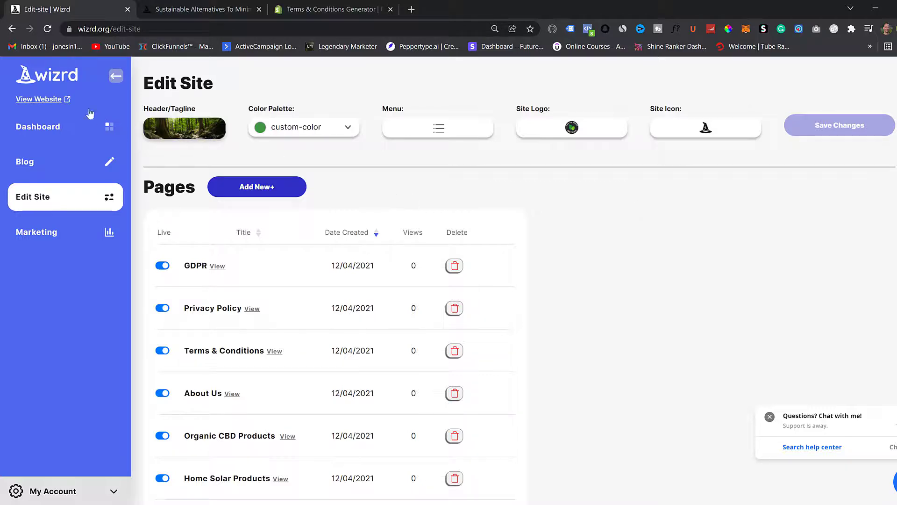
View the live website's footer and test its About Us link by looking through the page it opens
{"action": "left_click", "coordinate": [39, 99]}
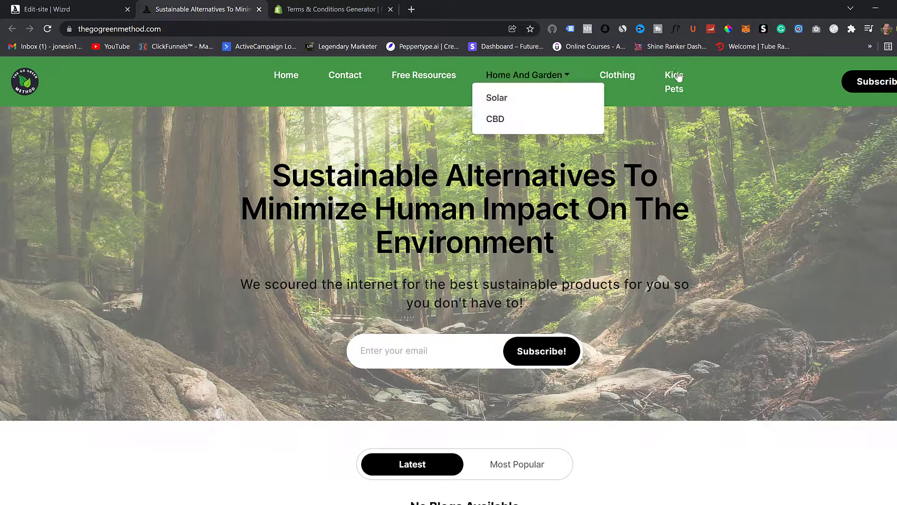
{"action": "scroll", "coordinate": [674, 187], "scroll_direction": "down", "scroll_amount": 6}
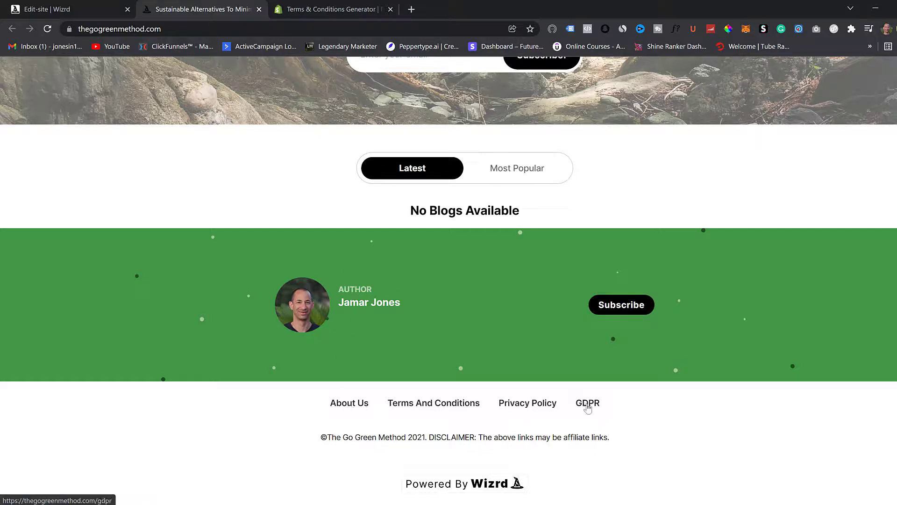
{"action": "left_click", "coordinate": [357, 405]}
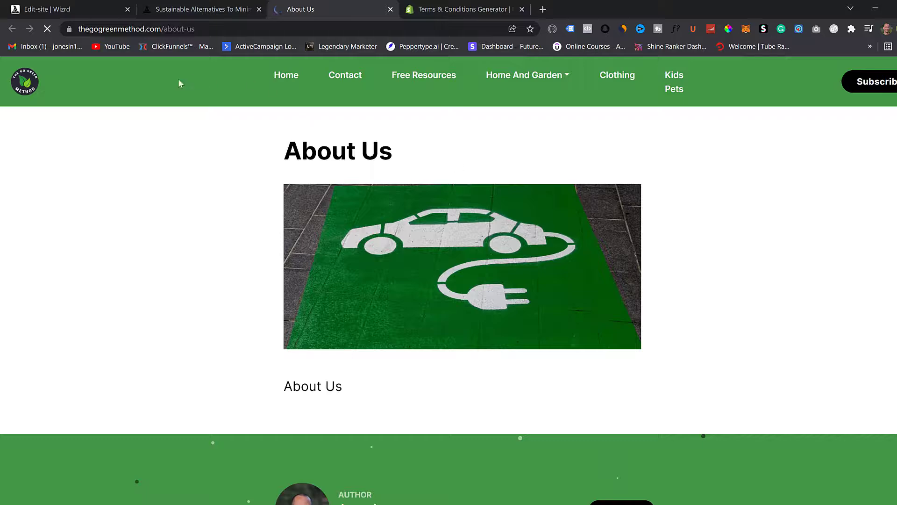
{"action": "scroll", "coordinate": [537, 444], "scroll_direction": "down", "scroll_amount": 4}
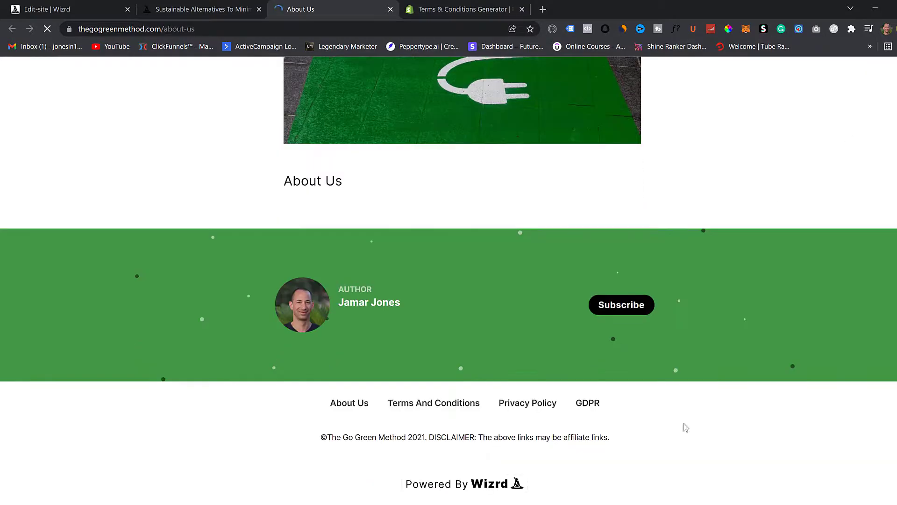
{"action": "scroll", "coordinate": [519, 294], "scroll_direction": "up", "scroll_amount": 4}
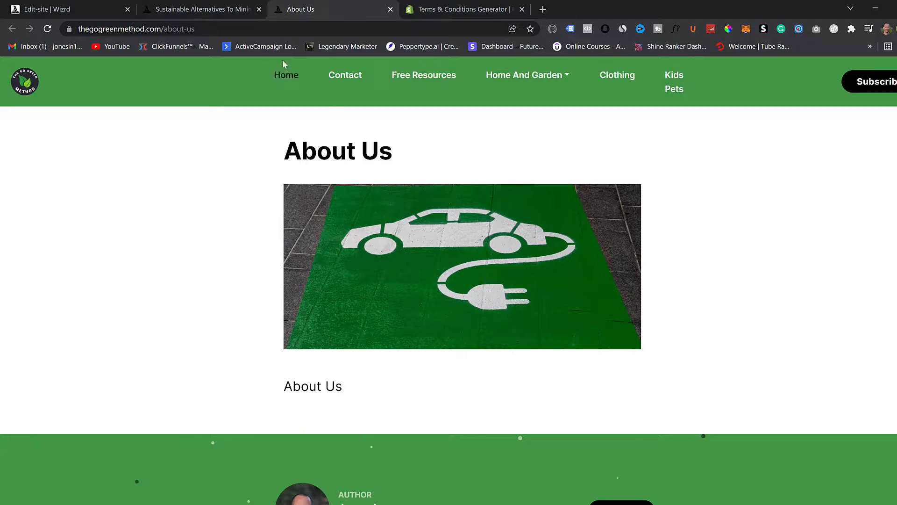
Return to the live homepage and test the Terms And Conditions footer link by looking through its page
{"action": "left_click", "coordinate": [200, 8]}
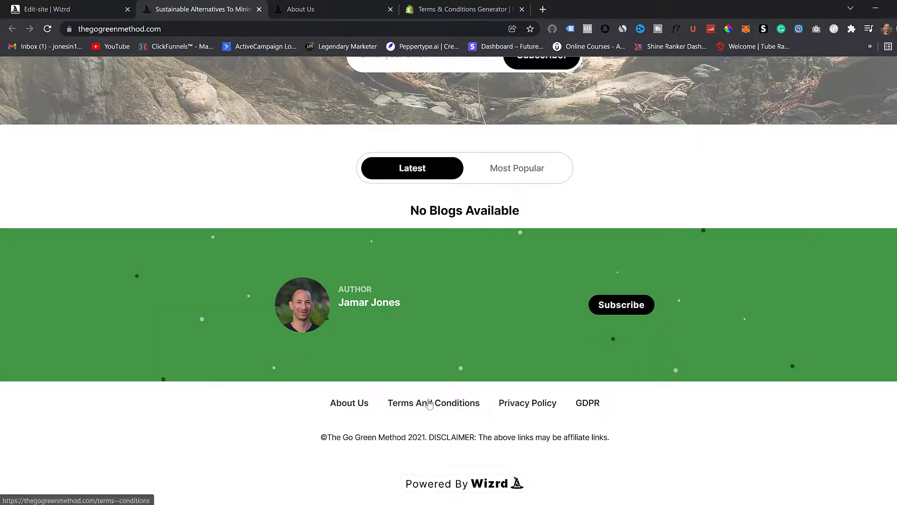
{"action": "left_click", "coordinate": [431, 403]}
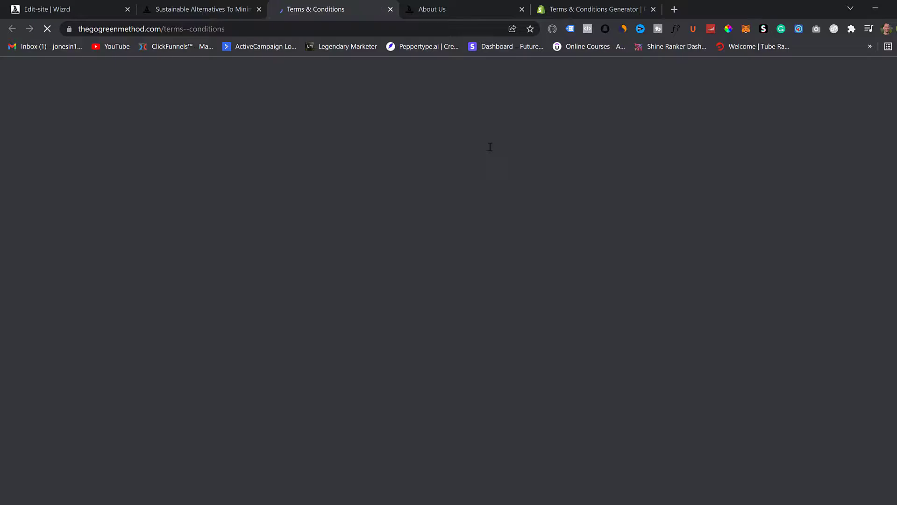
{"action": "scroll", "coordinate": [434, 266], "scroll_direction": "down", "scroll_amount": 4}
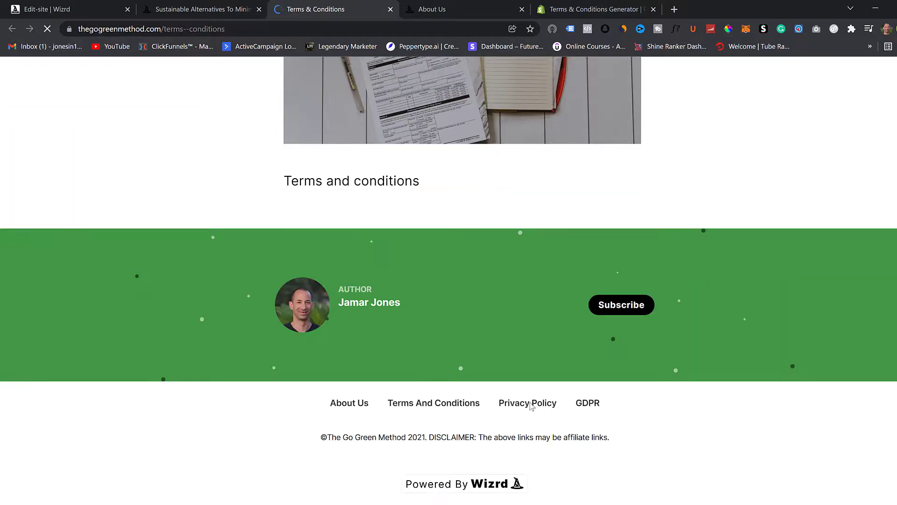
{"action": "scroll", "coordinate": [462, 327], "scroll_direction": "up", "scroll_amount": 4}
Test the Privacy Policy and GDPR footer links from the live homepage
{"action": "left_click", "coordinate": [201, 9]}
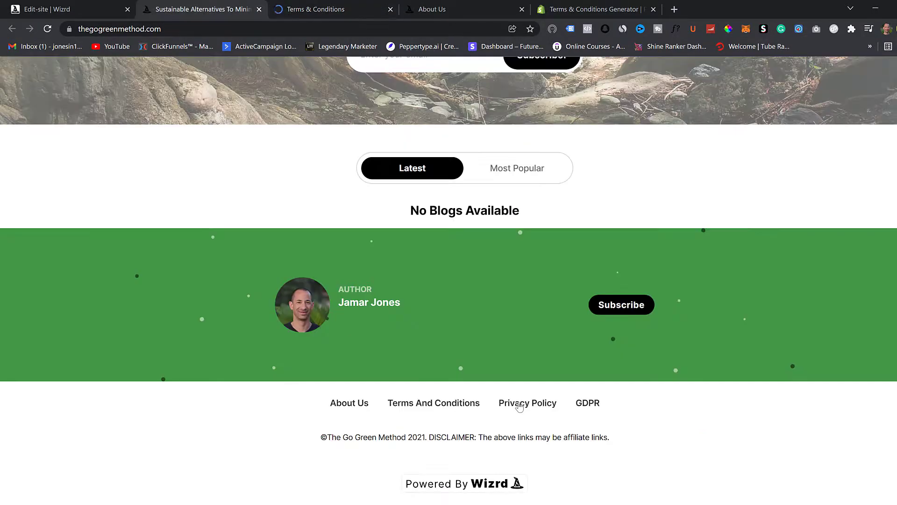
{"action": "left_click", "coordinate": [515, 403]}
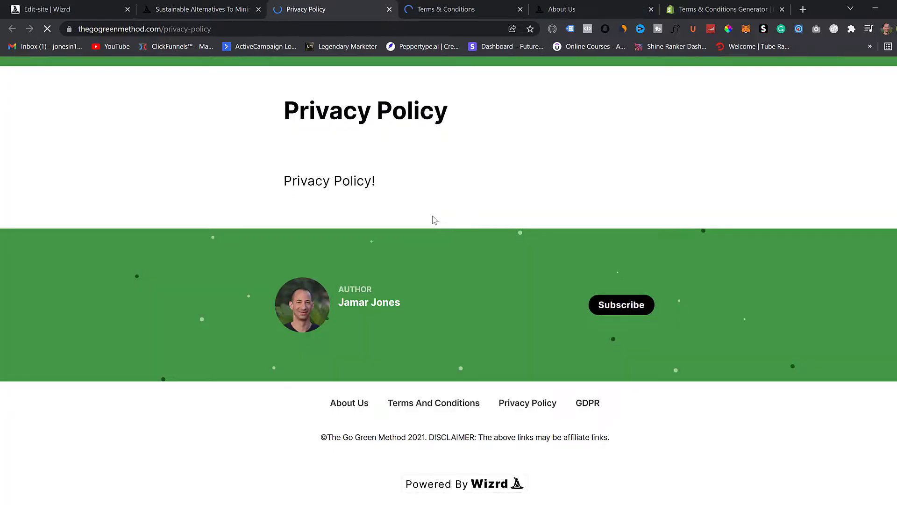
{"action": "left_click", "coordinate": [243, 9]}
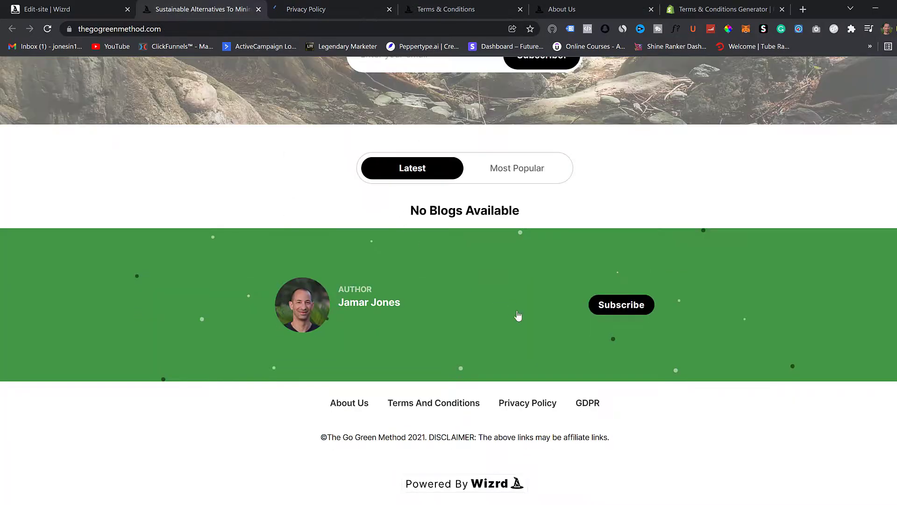
{"action": "left_click", "coordinate": [584, 405]}
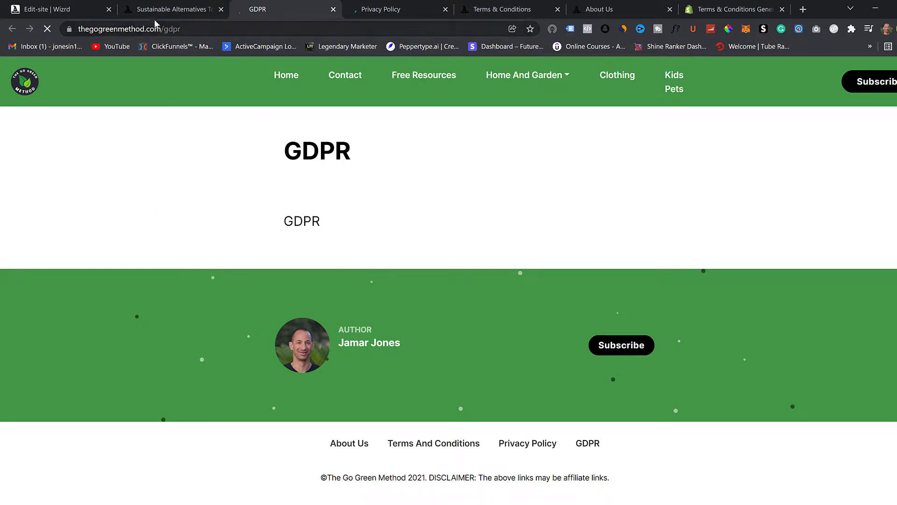
{"action": "left_click", "coordinate": [173, 10]}
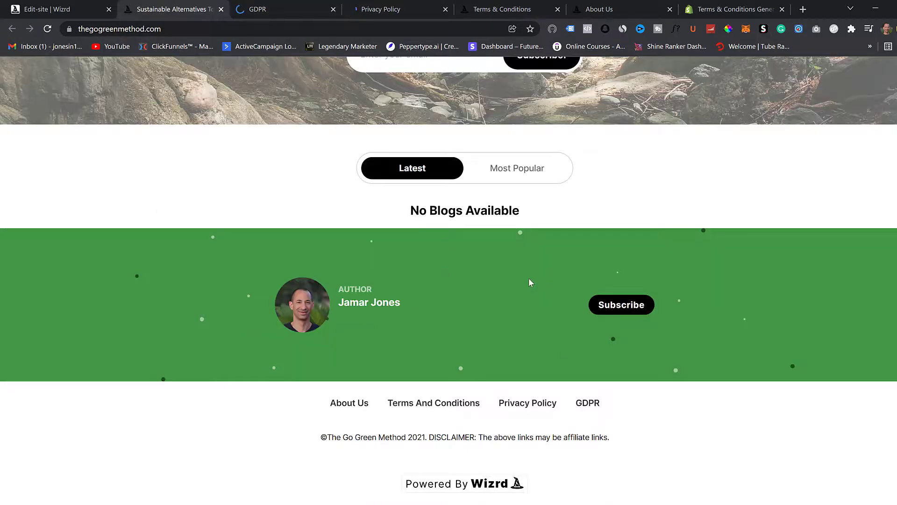
{"action": "scroll", "coordinate": [334, 130], "scroll_direction": "up", "scroll_amount": 7}
Switch to Shopify's terms and conditions generator and review its company and website information fields
{"action": "left_click", "coordinate": [88, 17]}
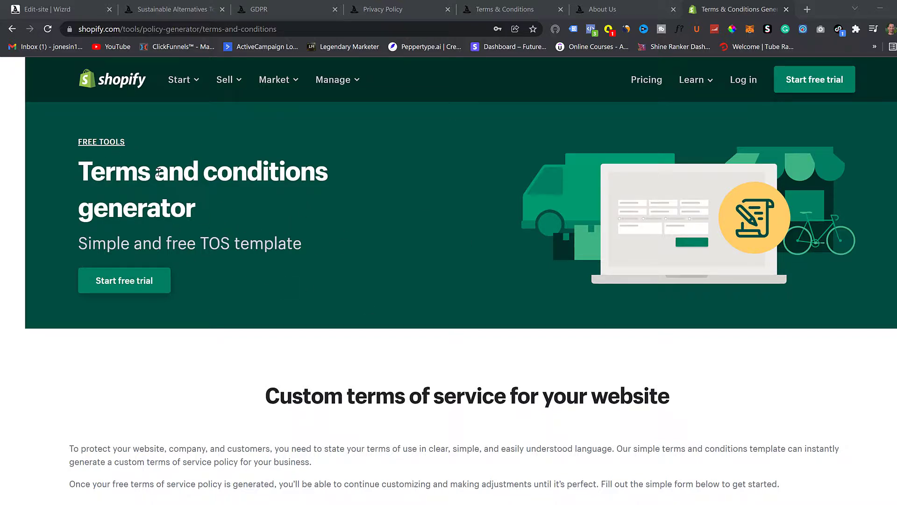
{"action": "scroll", "coordinate": [187, 236], "scroll_direction": "down", "scroll_amount": 3}
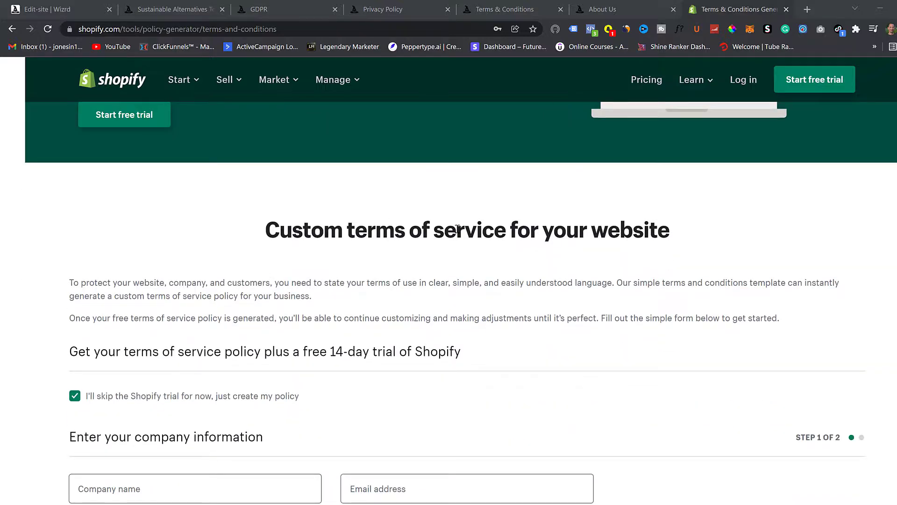
{"action": "scroll", "coordinate": [220, 297], "scroll_direction": "down", "scroll_amount": 3}
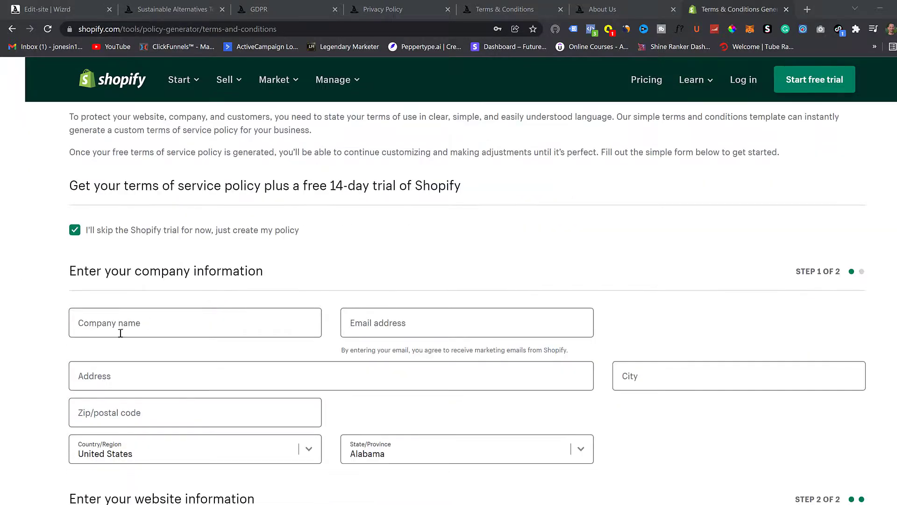
{"action": "scroll", "coordinate": [278, 348], "scroll_direction": "down", "scroll_amount": 1}
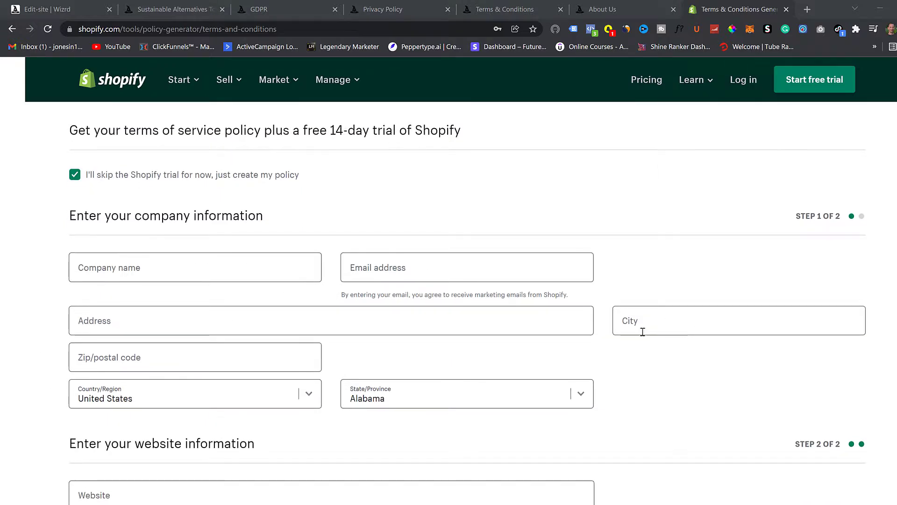
{"action": "scroll", "coordinate": [109, 367], "scroll_direction": "down", "scroll_amount": 2}
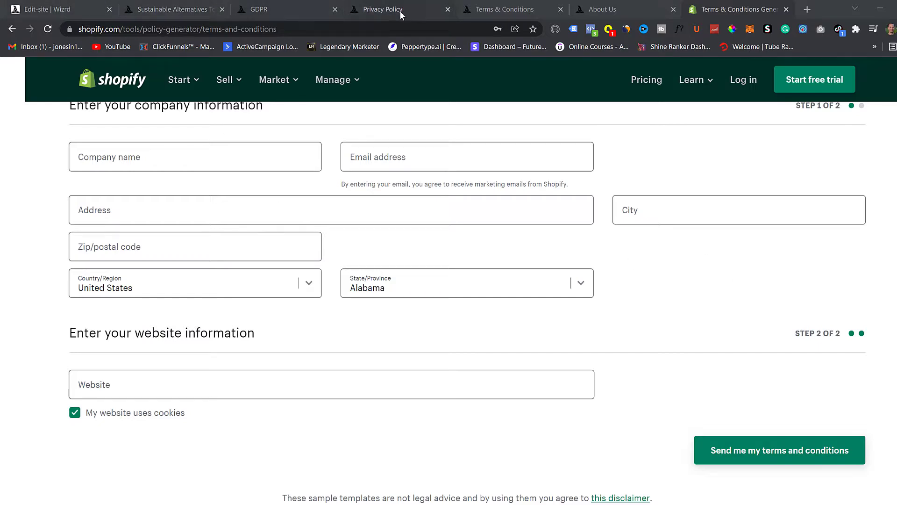
Check the live Terms & Conditions page and the Wizrd page list, and return to the introduction of Shopify's terms and conditions generator
{"action": "left_click", "coordinate": [505, 9]}
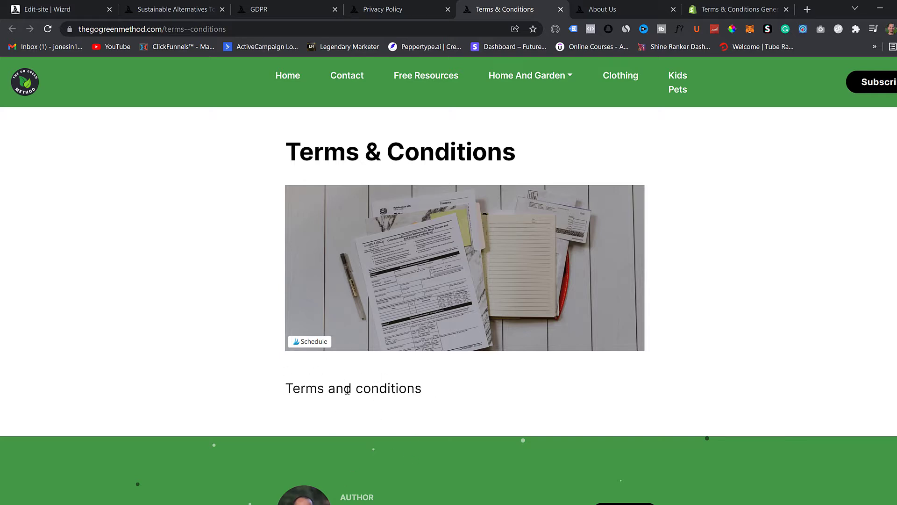
{"action": "left_click", "coordinate": [52, 9]}
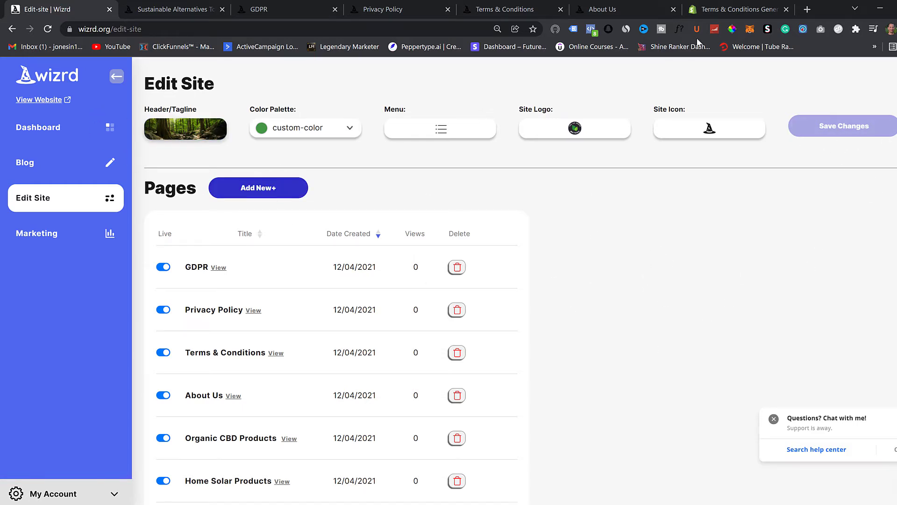
{"action": "left_click", "coordinate": [728, 9]}
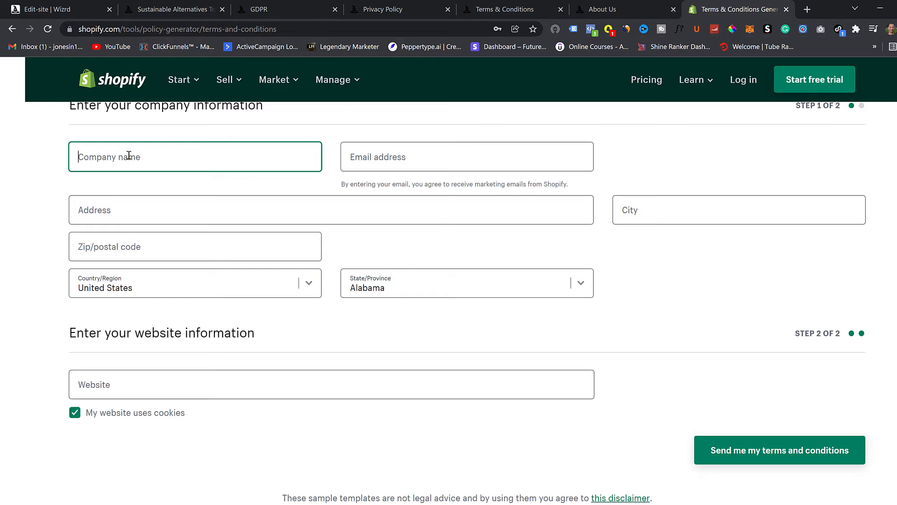
{"action": "scroll", "coordinate": [513, 166], "scroll_direction": "up", "scroll_amount": 10}
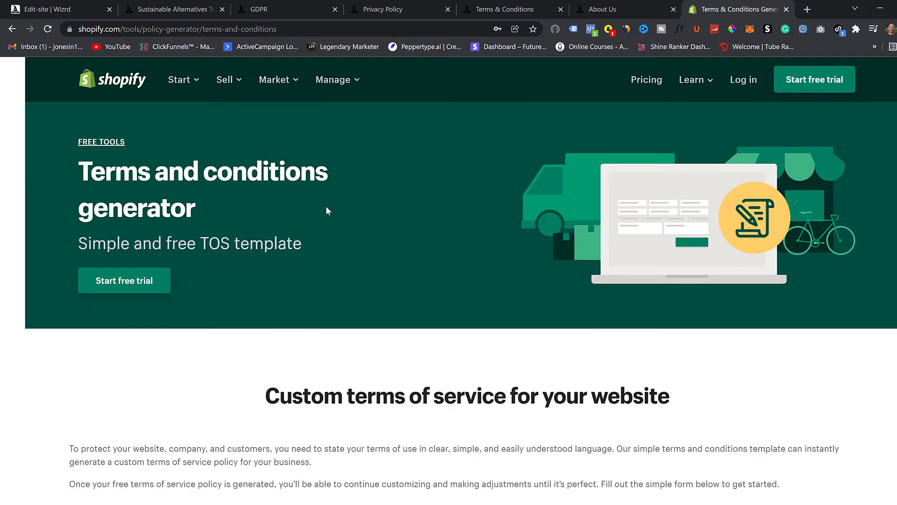